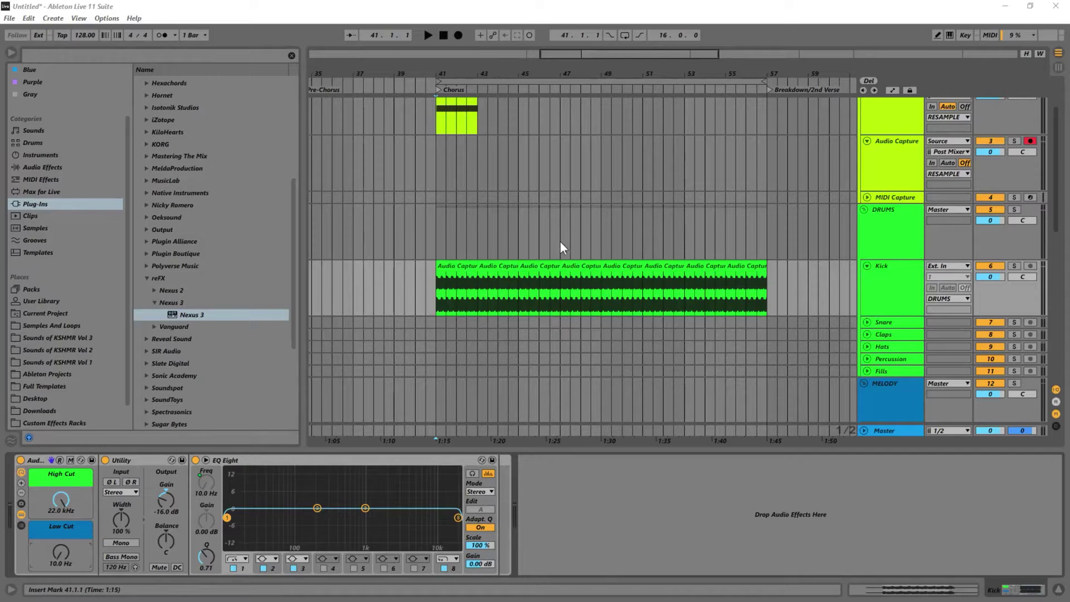
# Step: Unfold the Claps track in the DRUMS group and place the insert marker at the Chorus start, bar 41
pyautogui.scroll(-2, 597, 237)
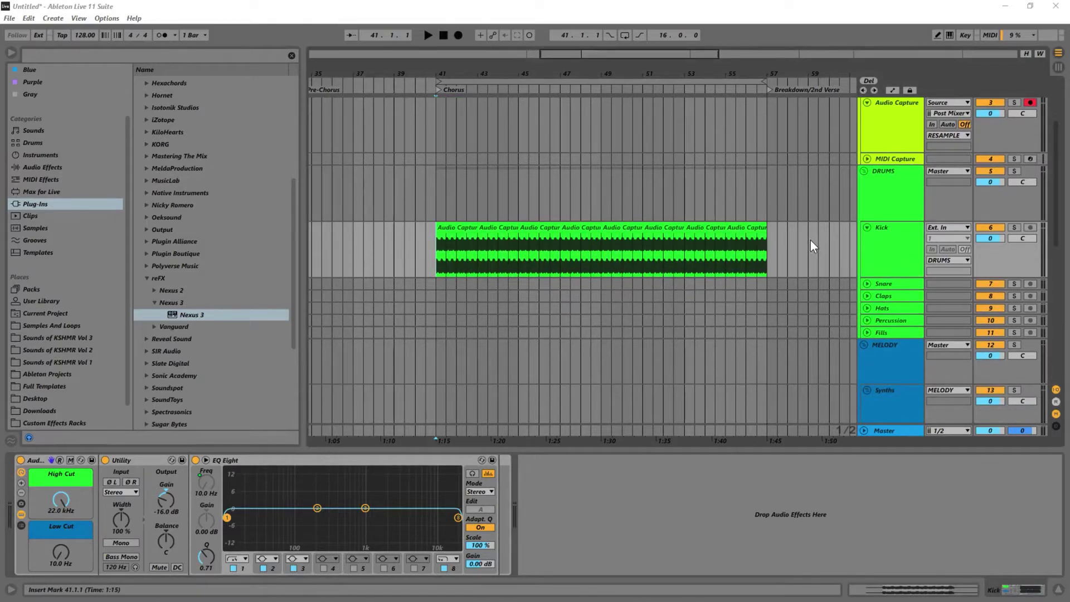
pyautogui.click(867, 283)
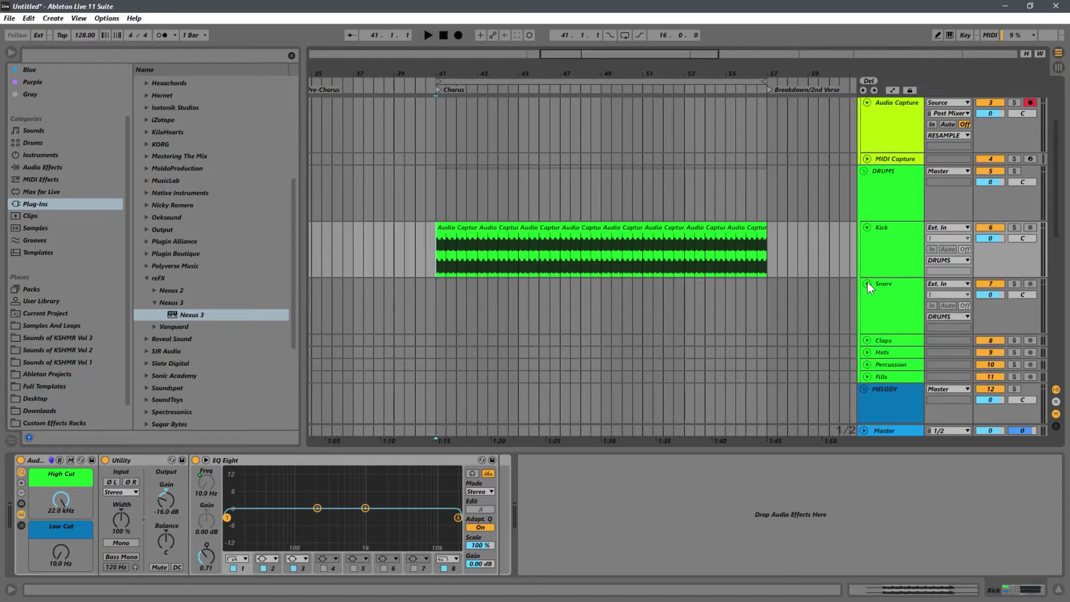
pyautogui.click(867, 284)
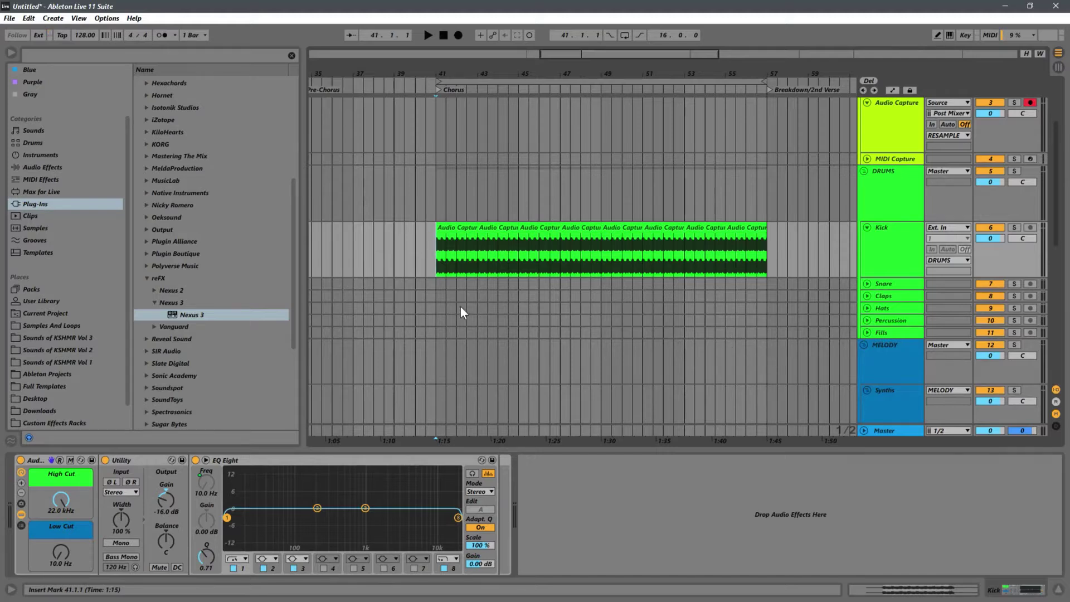
pyautogui.click(883, 296)
pyautogui.click(868, 296)
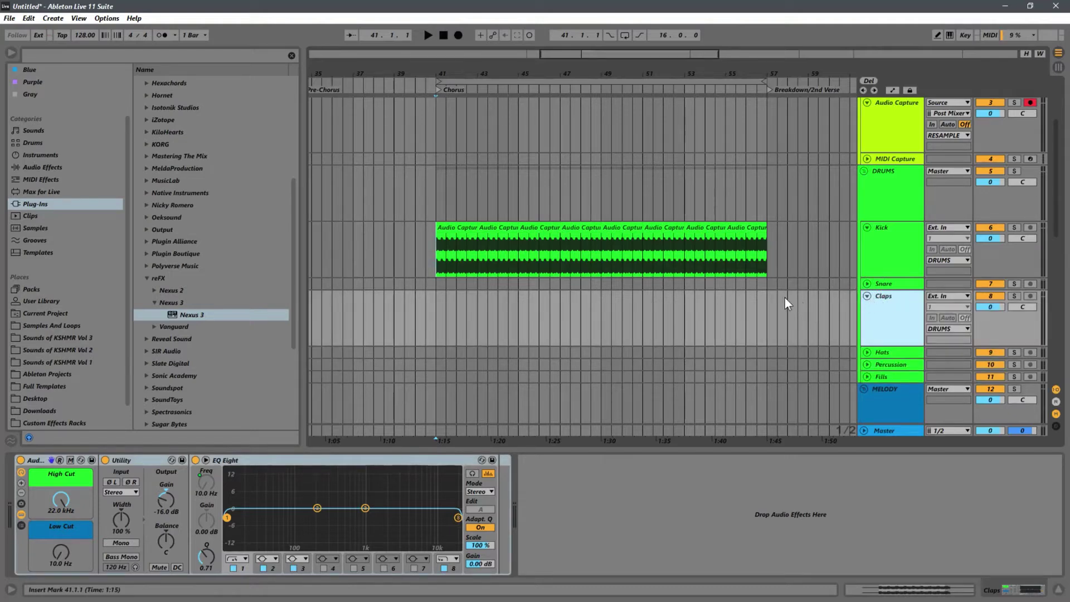
pyautogui.click(446, 312)
pyautogui.click(437, 300)
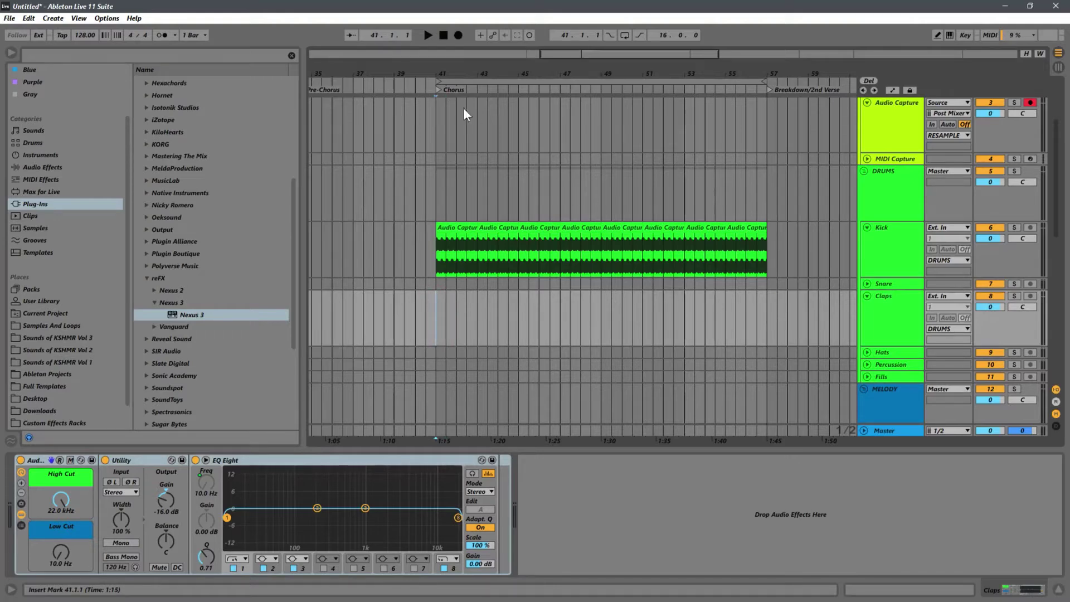
pyautogui.moveTo(434, 71); pyautogui.dragTo(339, 92)
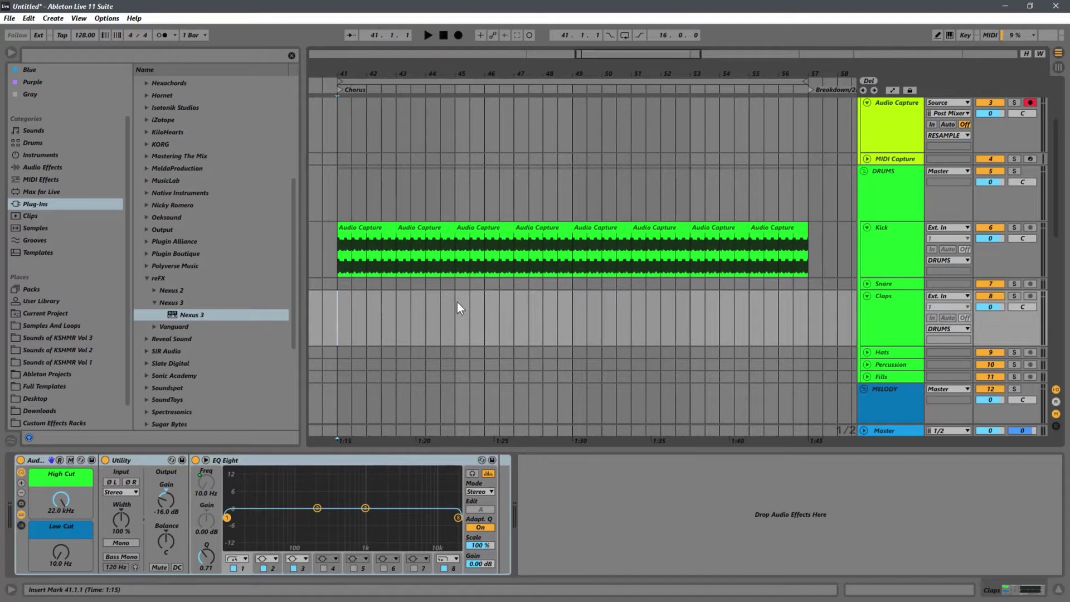
# Step: Open the KSHMR_Drop_Claps folder within KSHMR_Claps in the Sounds of KSHMR Vol 3 library
pyautogui.click(46, 336)
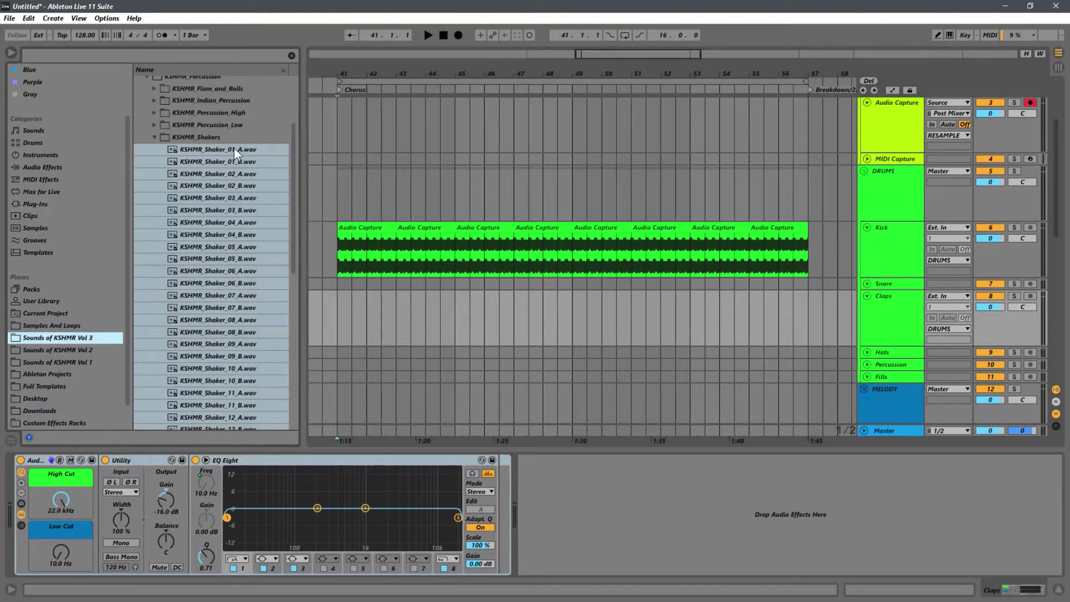
pyautogui.click(154, 137)
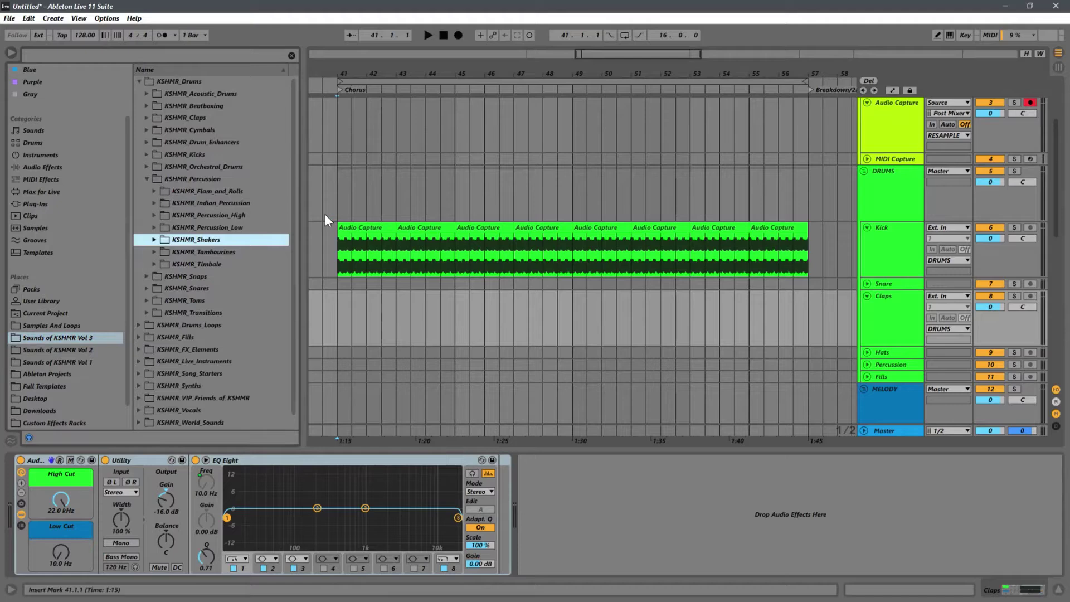
pyautogui.click(143, 178)
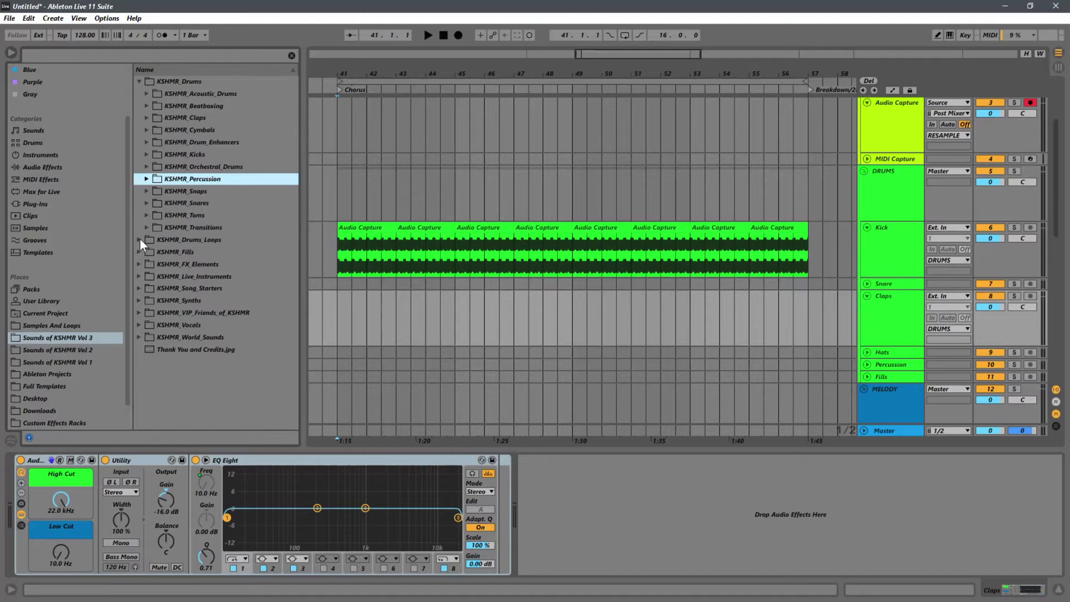
pyautogui.click(148, 118)
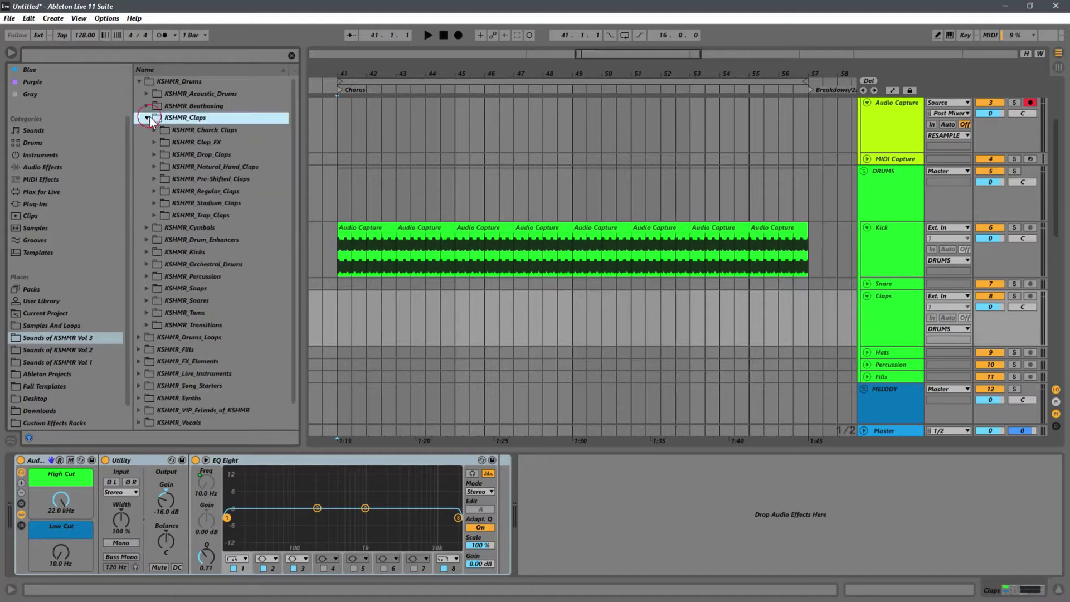
pyautogui.click(152, 156)
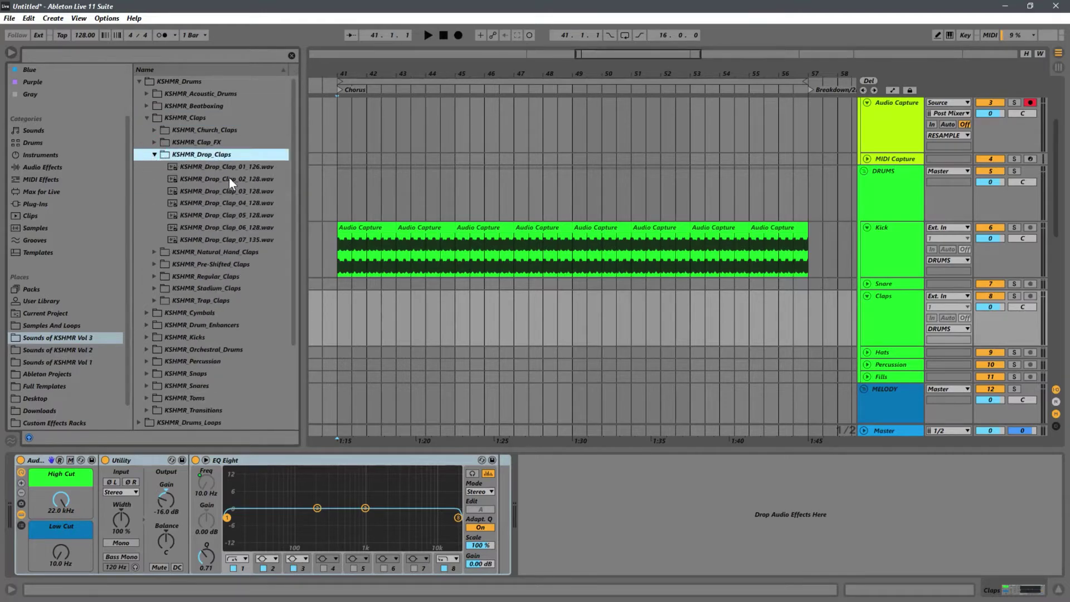
# Step: Audition the drop clap loops and place KSHMR_Drop_Clap_03_128.wav on the Claps track at bar 43
pyautogui.click(192, 172)
pyautogui.click(243, 180)
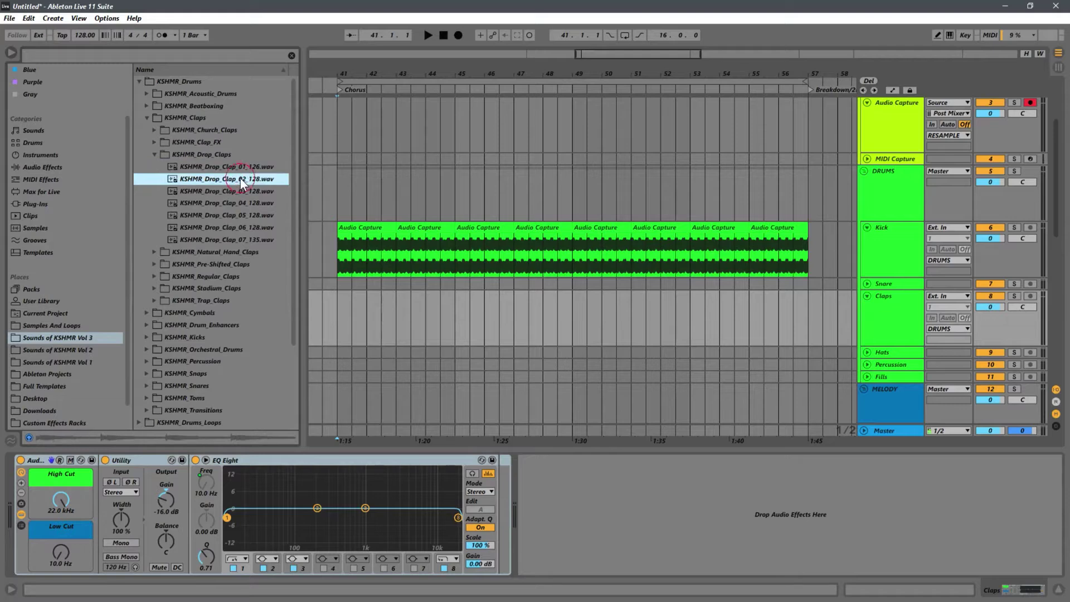
pyautogui.click(239, 192)
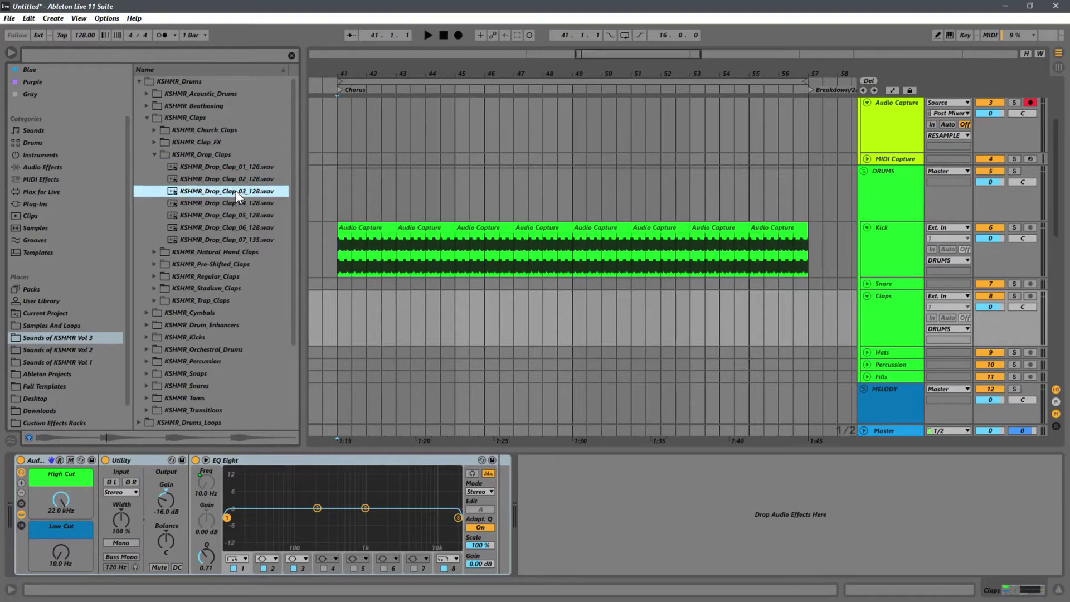
pyautogui.click(197, 204)
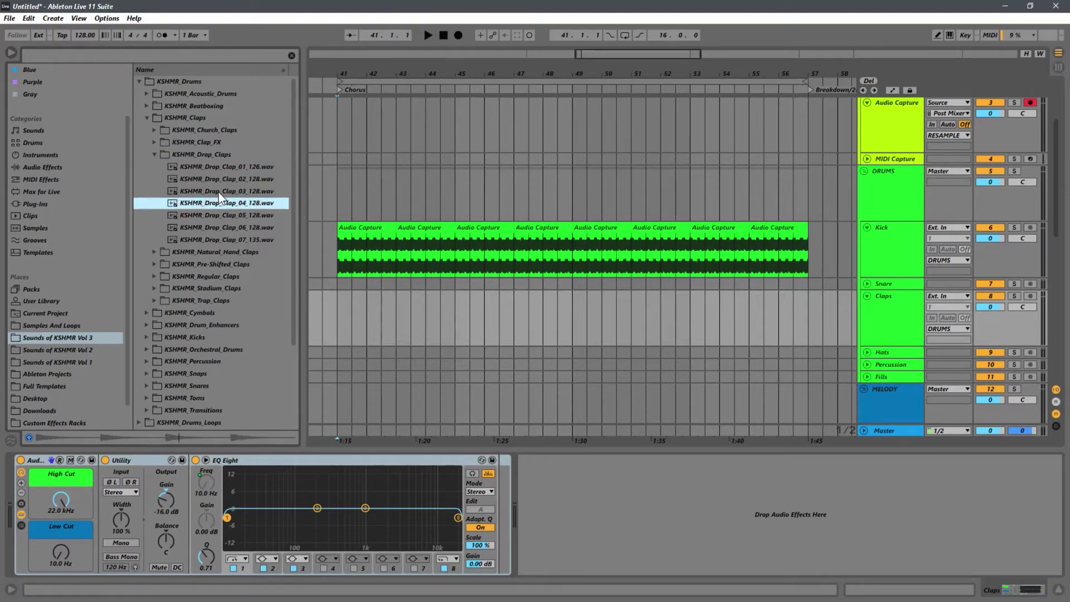
pyautogui.click(219, 193)
pyautogui.click(191, 203)
pyautogui.click(239, 193)
pyautogui.moveTo(221, 192); pyautogui.dragTo(383, 284)
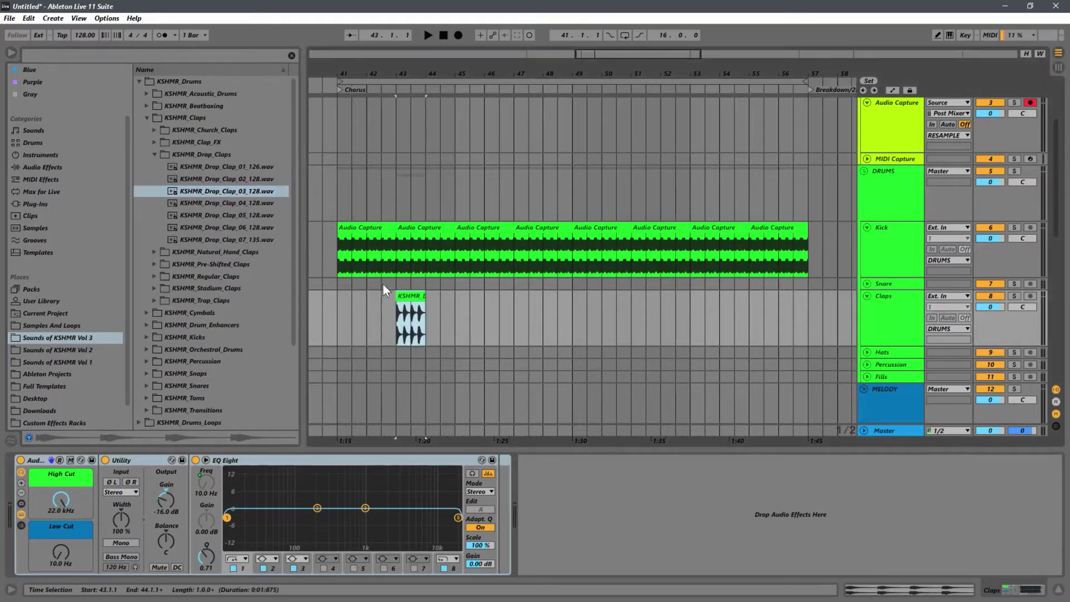
# Step: Preview drop claps 04 and 05 against 03, and move the placed clap clip to the start of bar 41
pyautogui.click(229, 205)
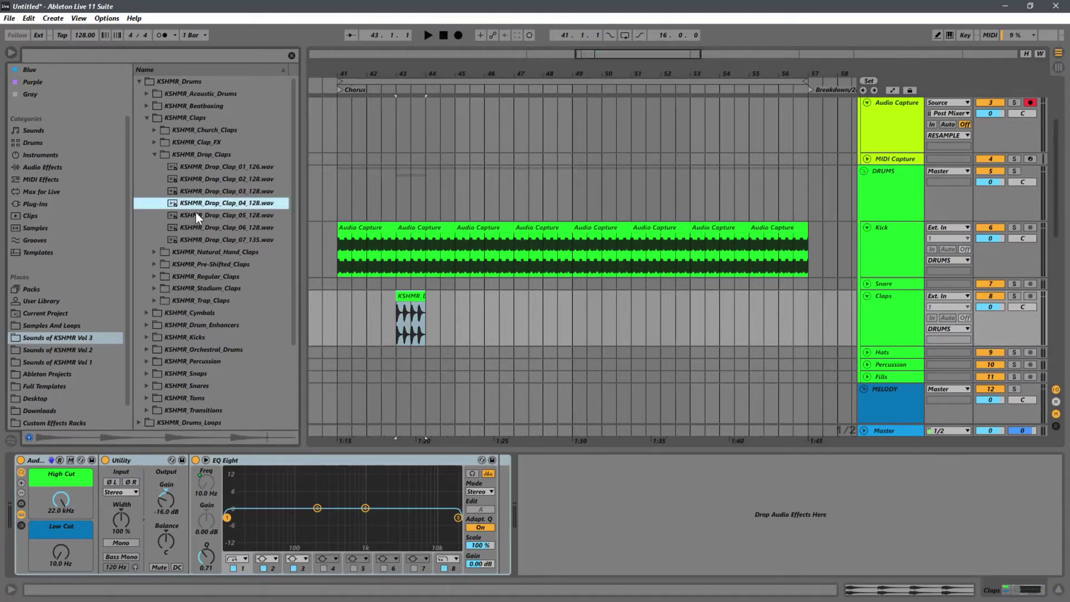
pyautogui.click(211, 215)
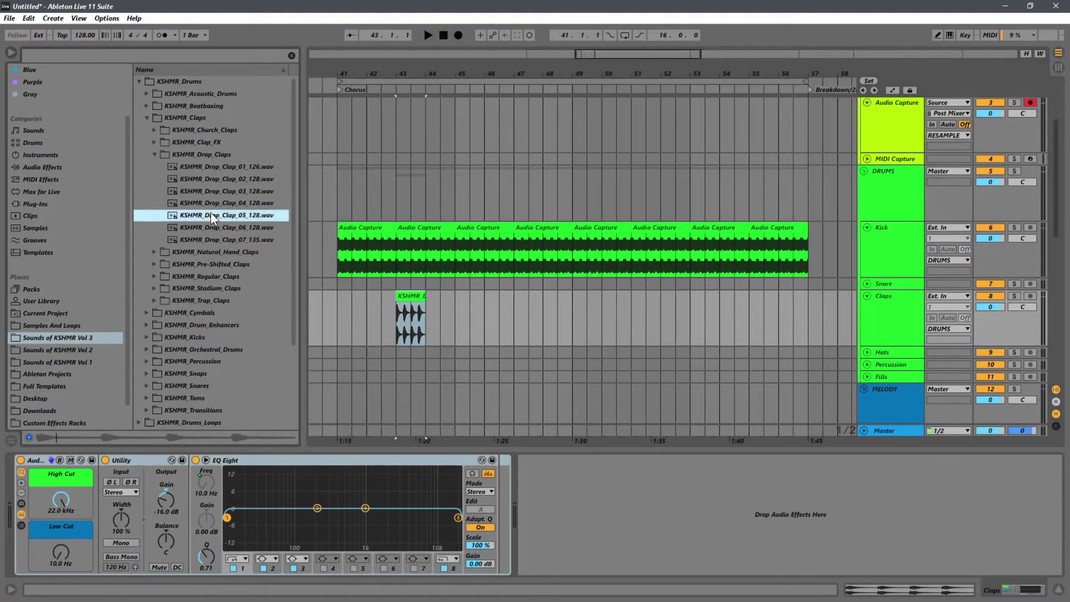
pyautogui.click(514, 299)
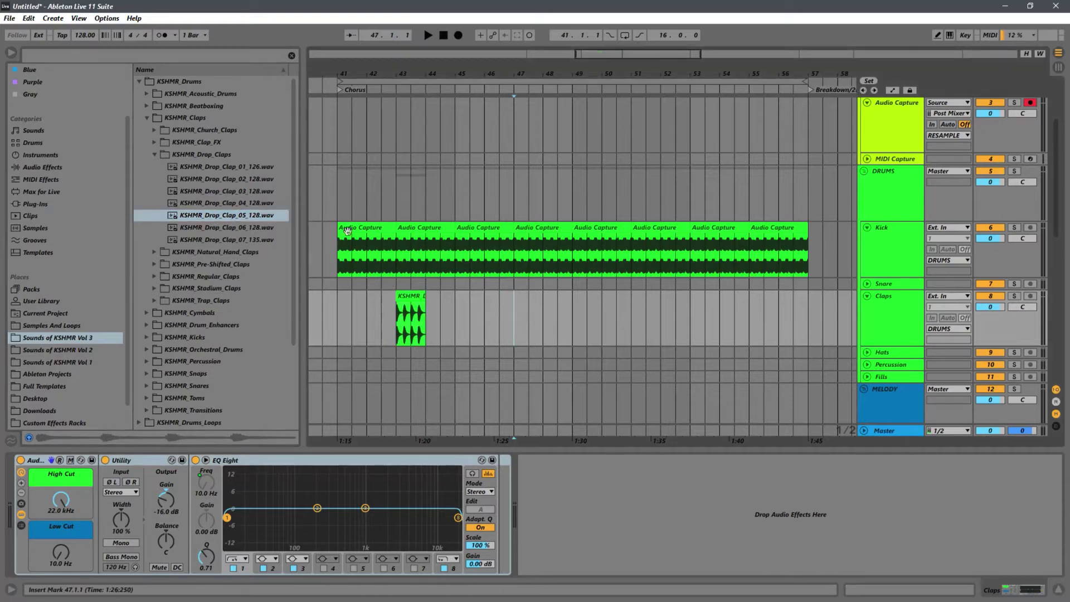
pyautogui.click(210, 192)
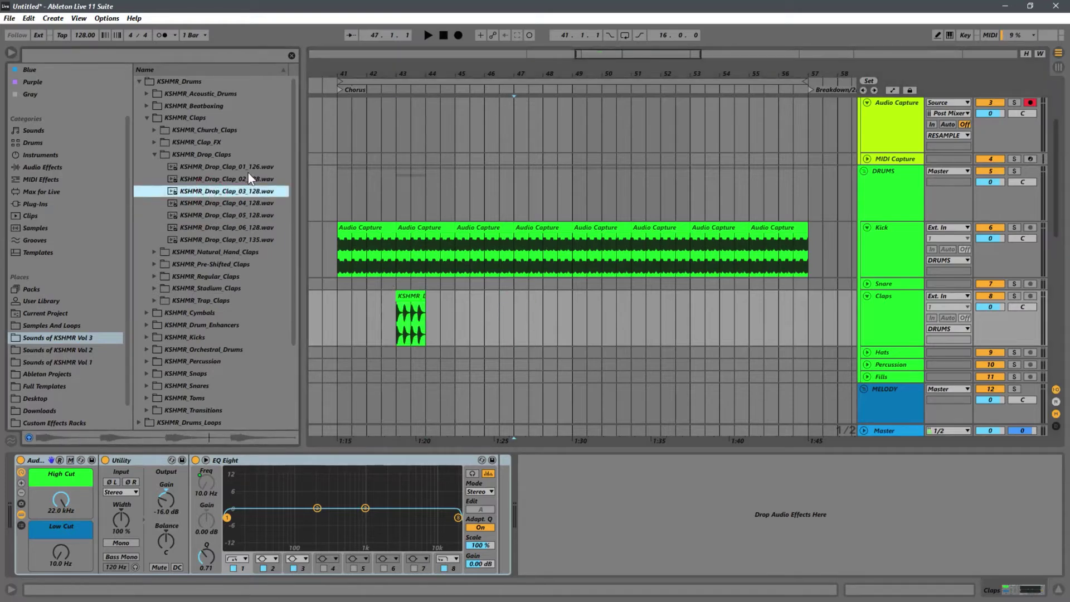
pyautogui.click(512, 320)
pyautogui.click(336, 314)
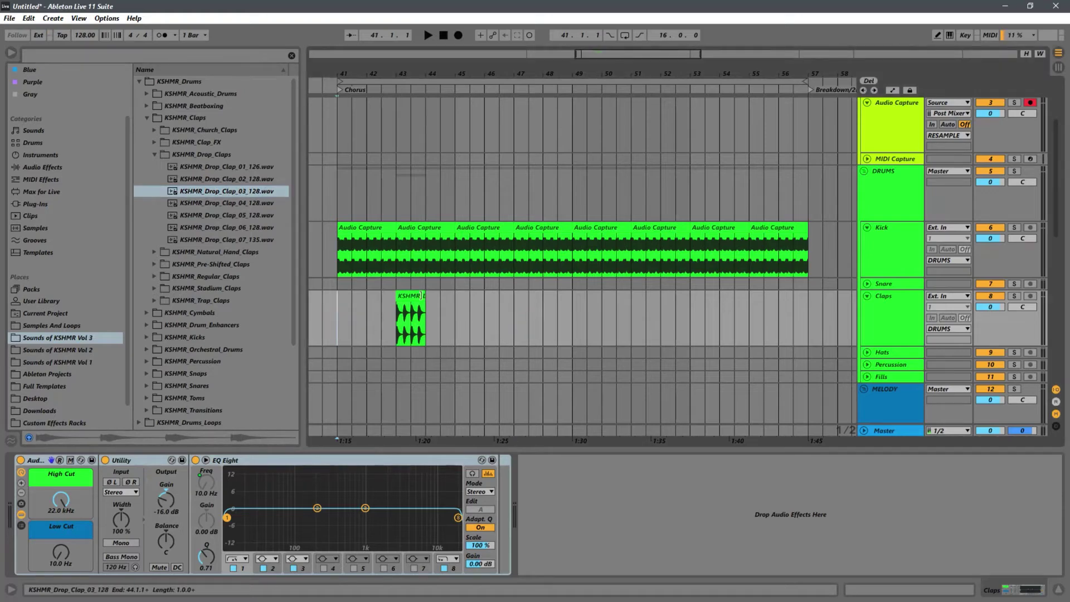
pyautogui.moveTo(417, 295); pyautogui.dragTo(357, 297)
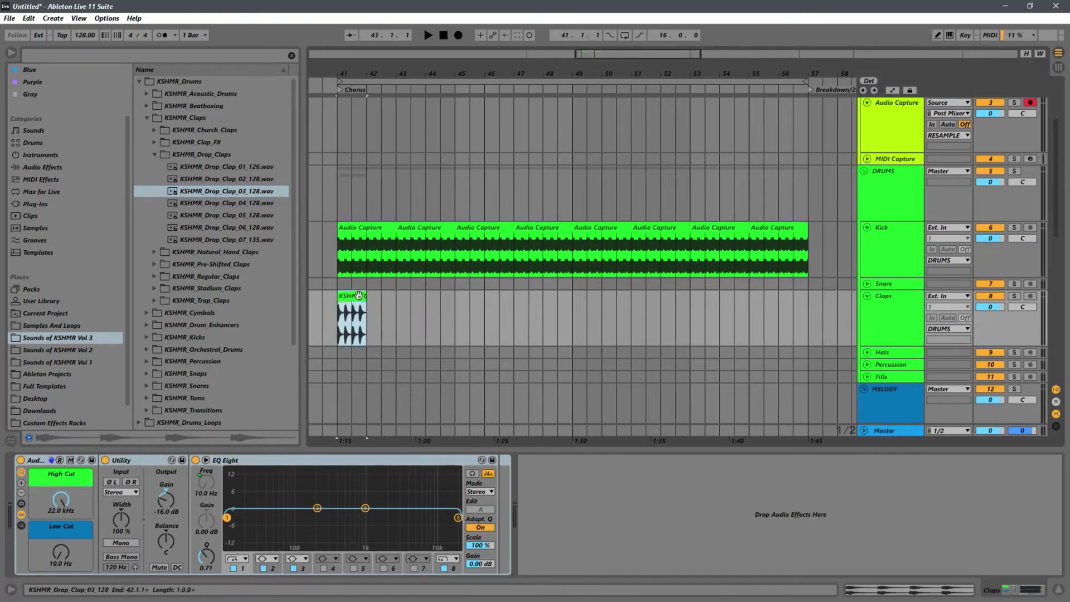
# Step: Duplicate the one-bar clap clip repeatedly until it fills the Chorus from bar 41 to bar 57
pyautogui.hotkey('ctrl', 'd')
pyautogui.hotkey('ctrl', 'd')
pyautogui.hotkey('ctrl', 'd')
pyautogui.hotkey('ctrl', 'd')
pyautogui.hotkey('ctrl', 'd')
pyautogui.hotkey('ctrl', 'd')
pyautogui.hotkey('ctrl', 'd')
pyautogui.hotkey('ctrl', 'd')
pyautogui.hotkey('ctrl', 'd')
pyautogui.hotkey('ctrl', 'd')
pyautogui.hotkey('ctrl', 'd')
pyautogui.hotkey('ctrl', 'd')
pyautogui.hotkey('ctrl', 'd')
pyautogui.hotkey('ctrl', 'd')
pyautogui.hotkey('ctrl', 'd')
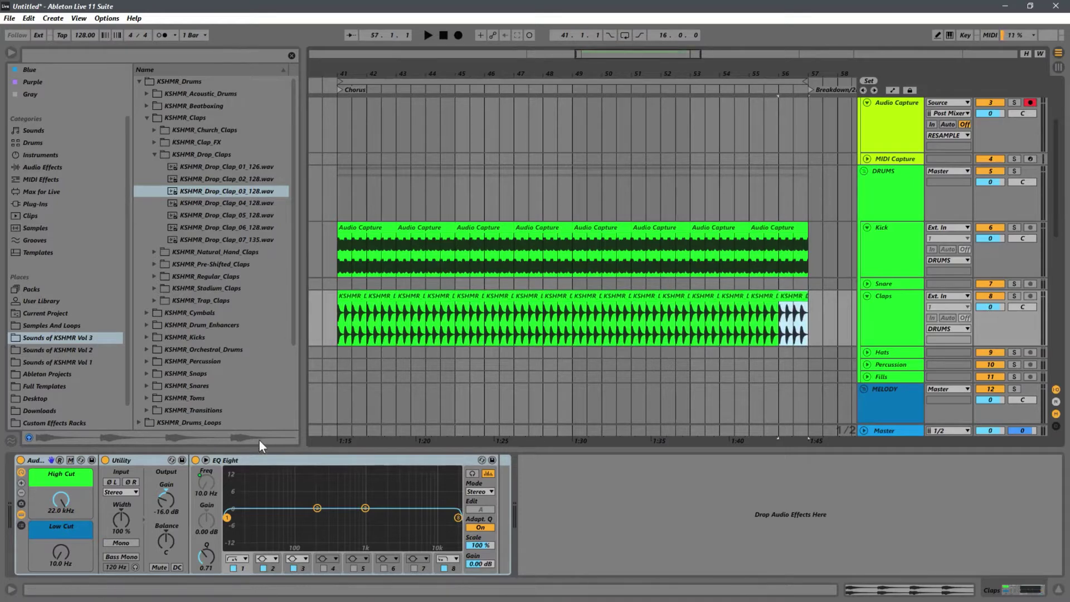
# Step: Play the Chorus from bar 41 and lower the Utility gain on the Claps track to -22.3 dB
pyautogui.click(336, 331)
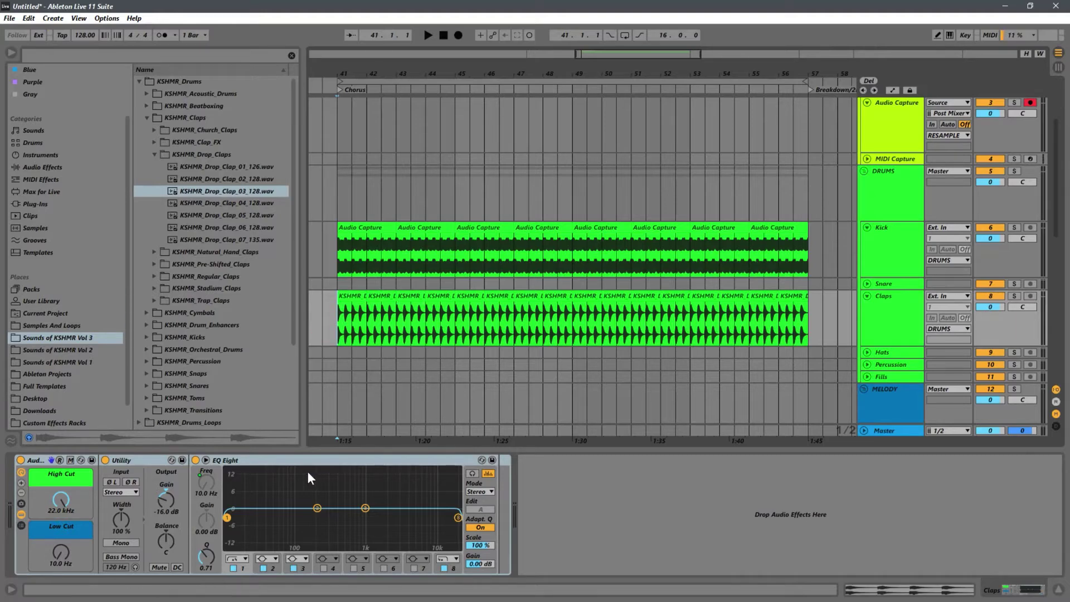
pyautogui.press('space')
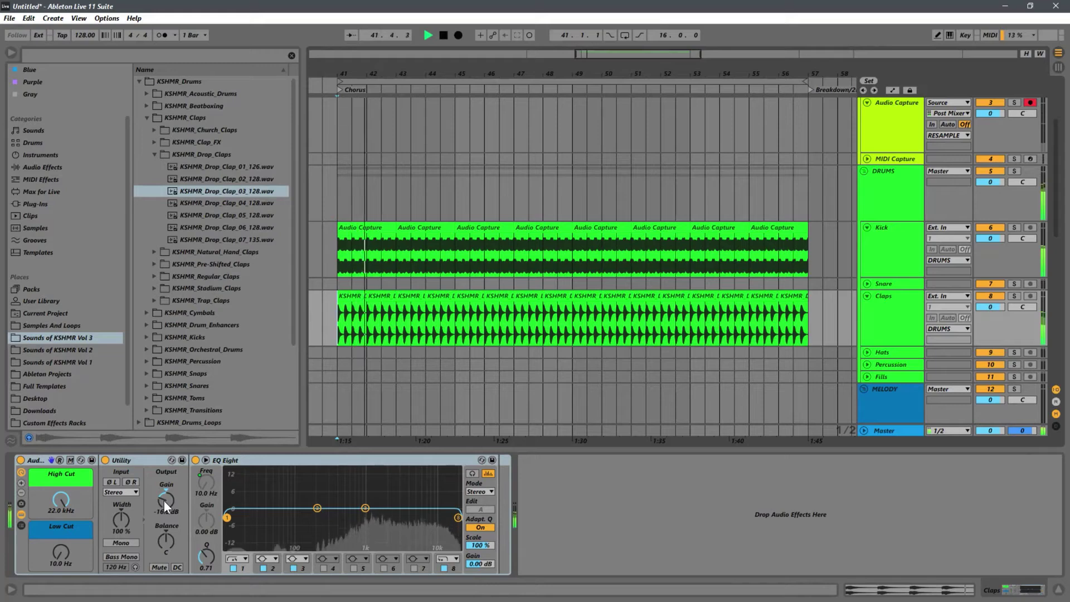
pyautogui.moveTo(163, 500); pyautogui.dragTo(162, 503)
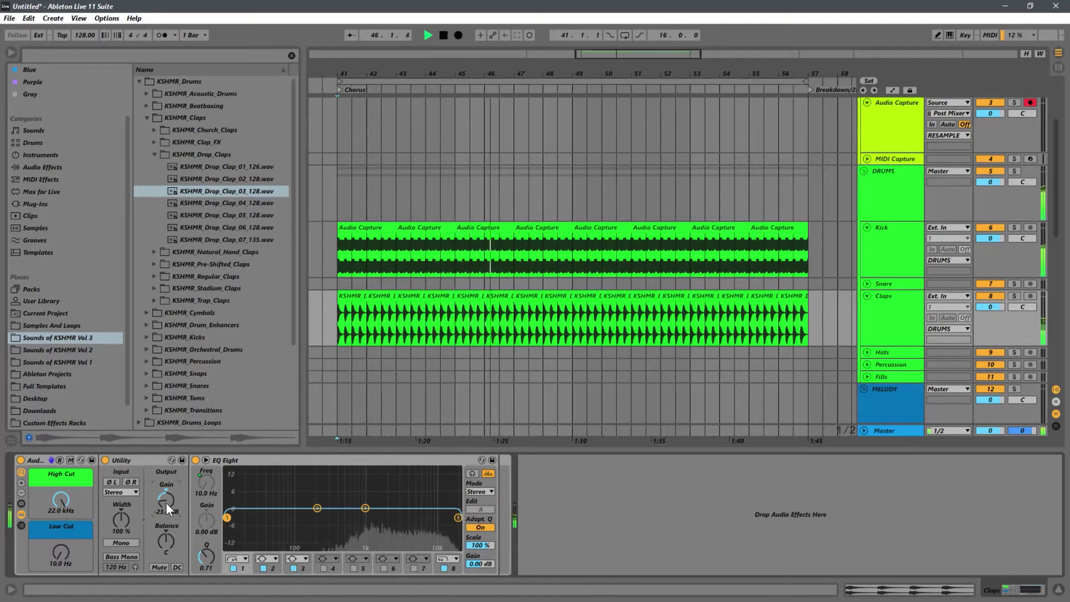
pyautogui.moveTo(166, 503); pyautogui.dragTo(166, 505)
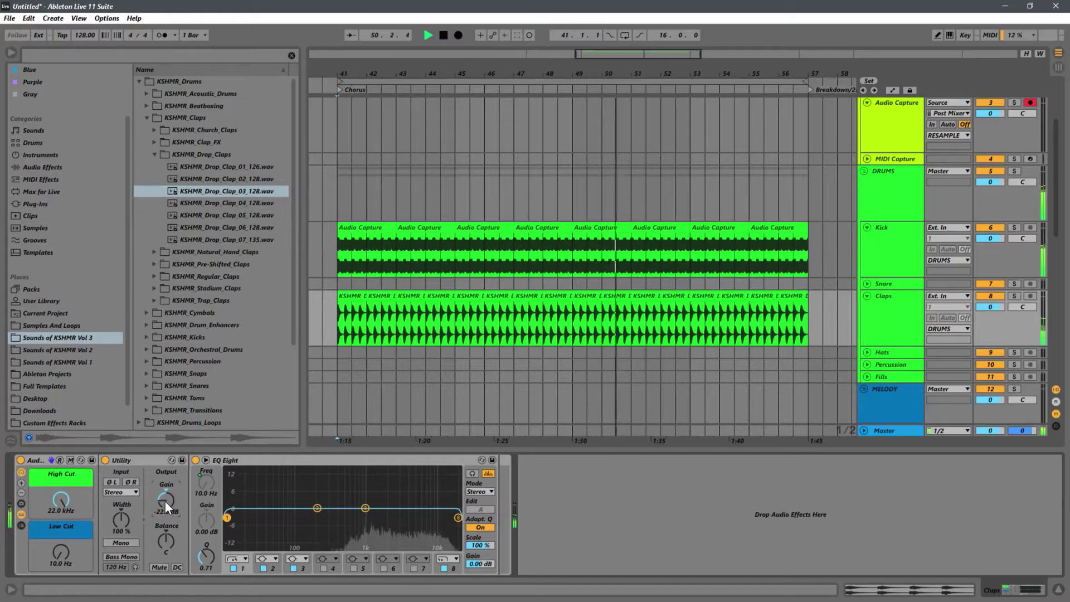
pyautogui.click(335, 315)
pyautogui.press('space')
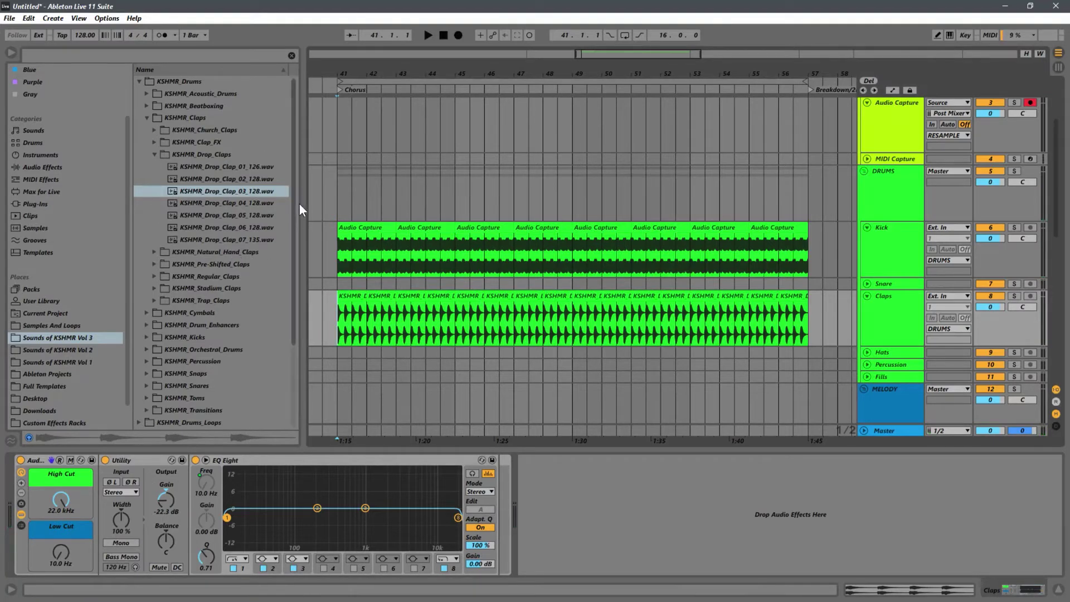
# Step: Add the Reverb audio effect from the Reverb & Resonance category to the Claps track
pyautogui.click(34, 204)
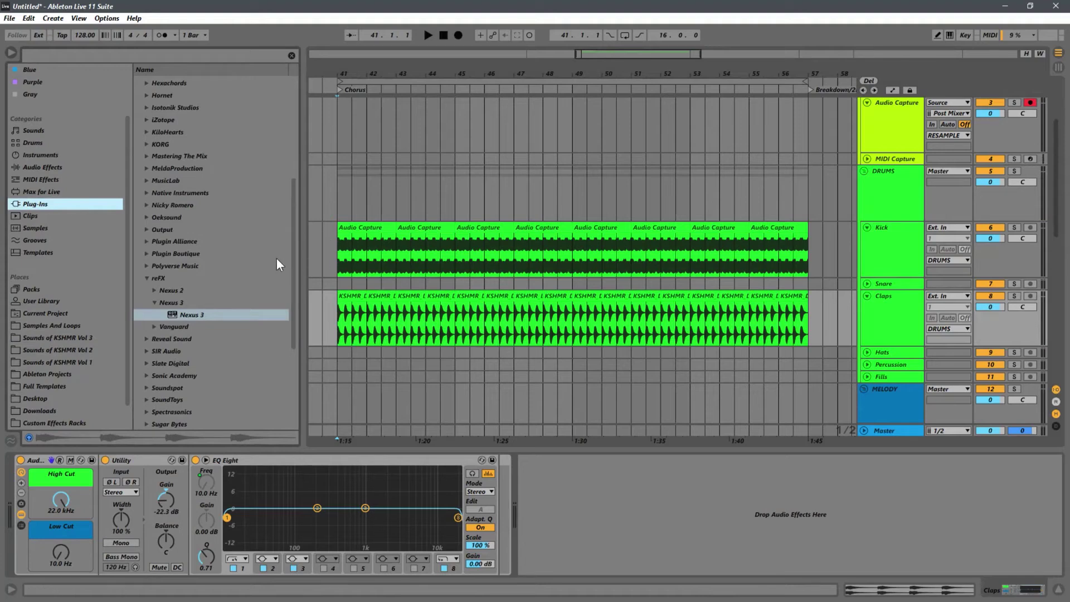
pyautogui.click(154, 277)
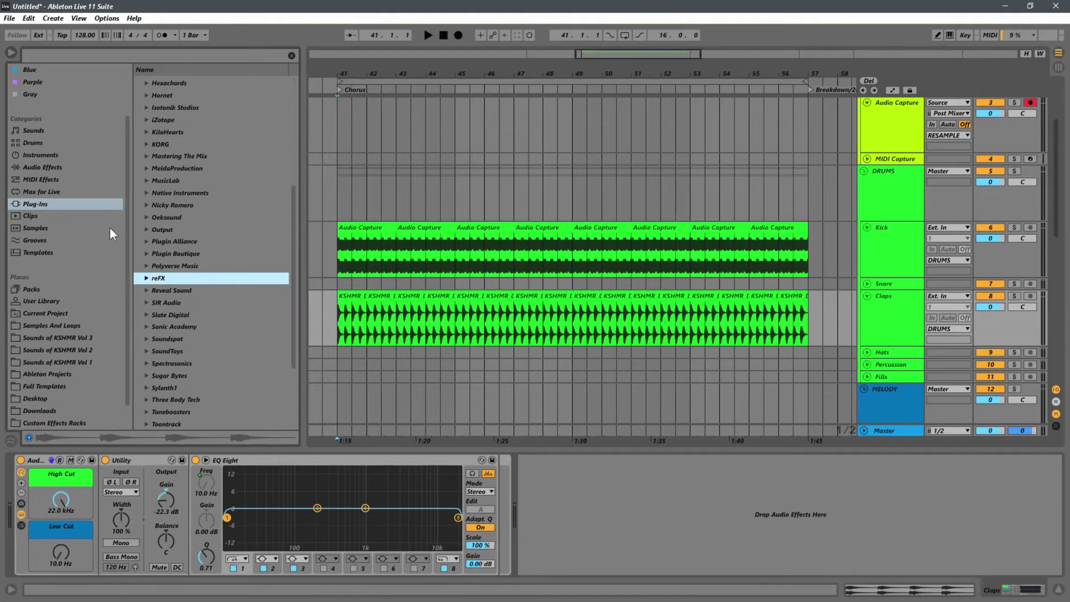
pyautogui.click(28, 167)
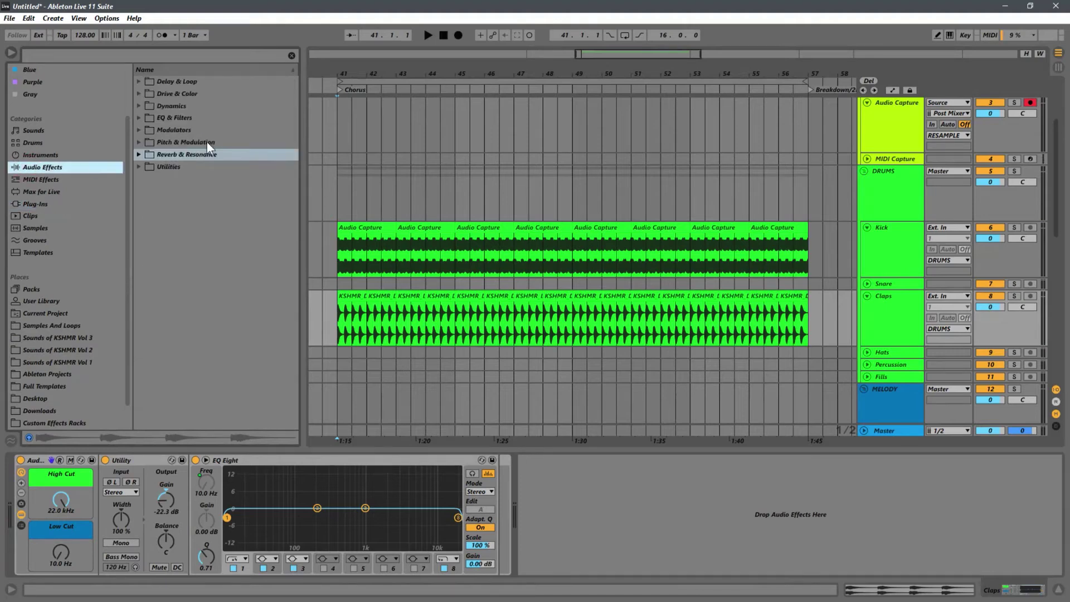
pyautogui.click(139, 155)
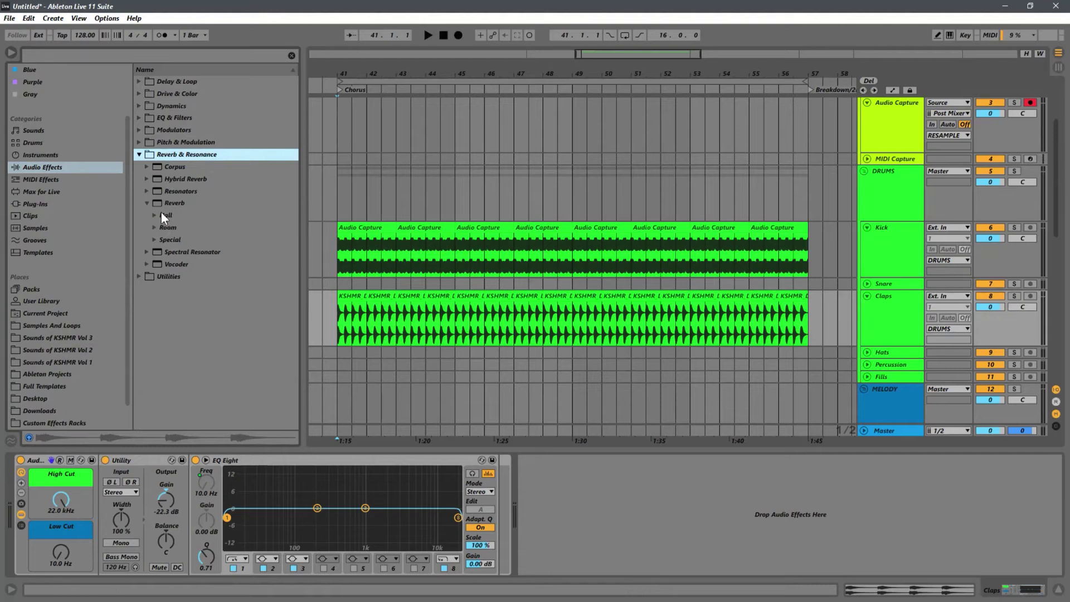
pyautogui.click(146, 203)
pyautogui.moveTo(167, 203); pyautogui.dragTo(436, 337)
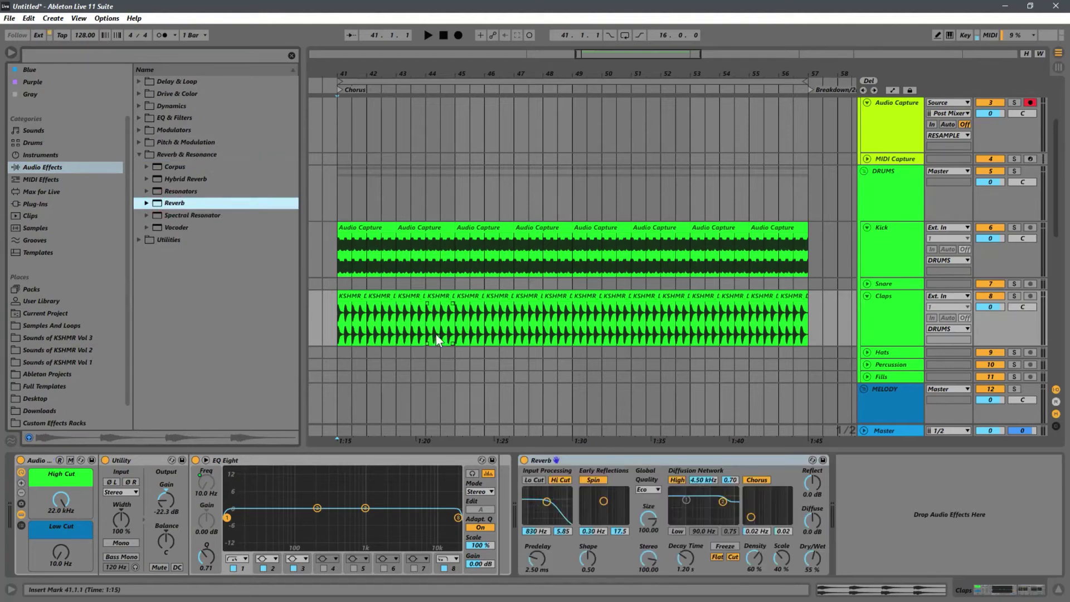
# Step: Set the Reverb's Decay Time to 1.60 s during playback and replay the Chorus from bar 41
pyautogui.press('space')
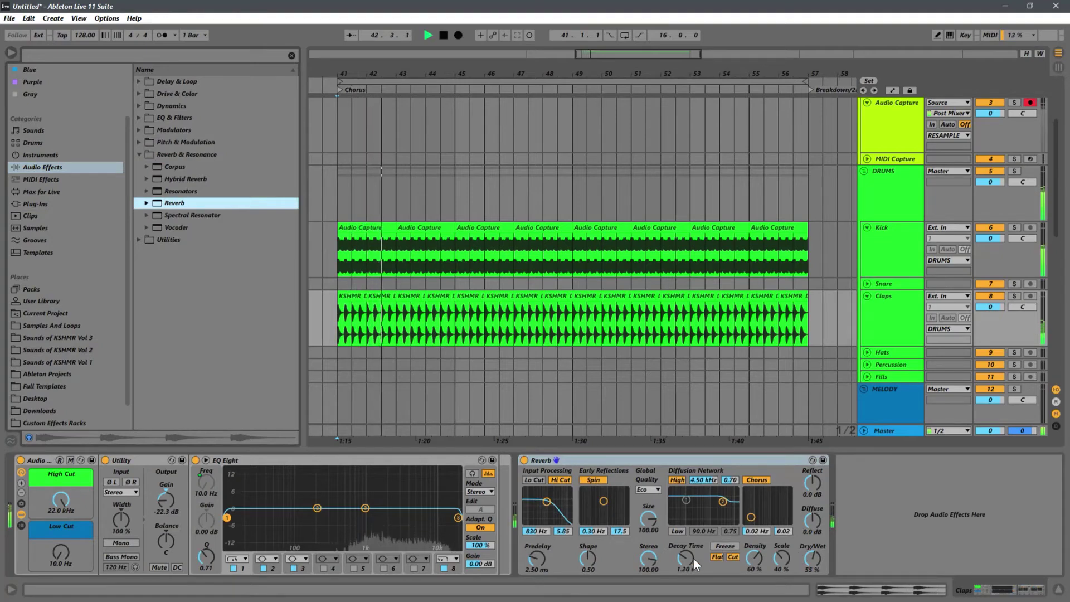
pyautogui.moveTo(693, 558); pyautogui.dragTo(688, 556)
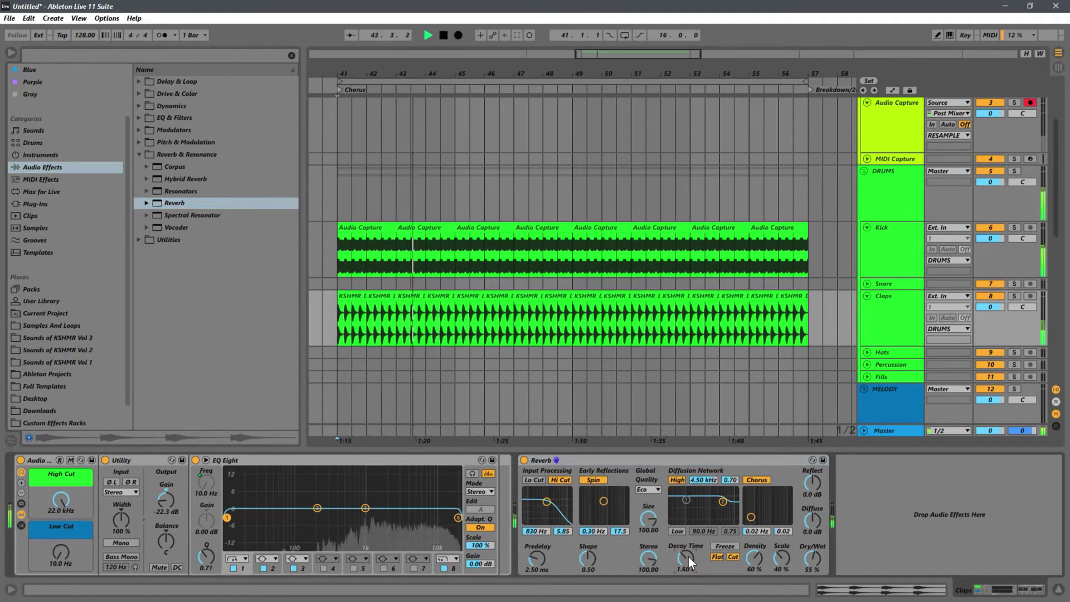
pyautogui.press('space')
pyautogui.press('space')
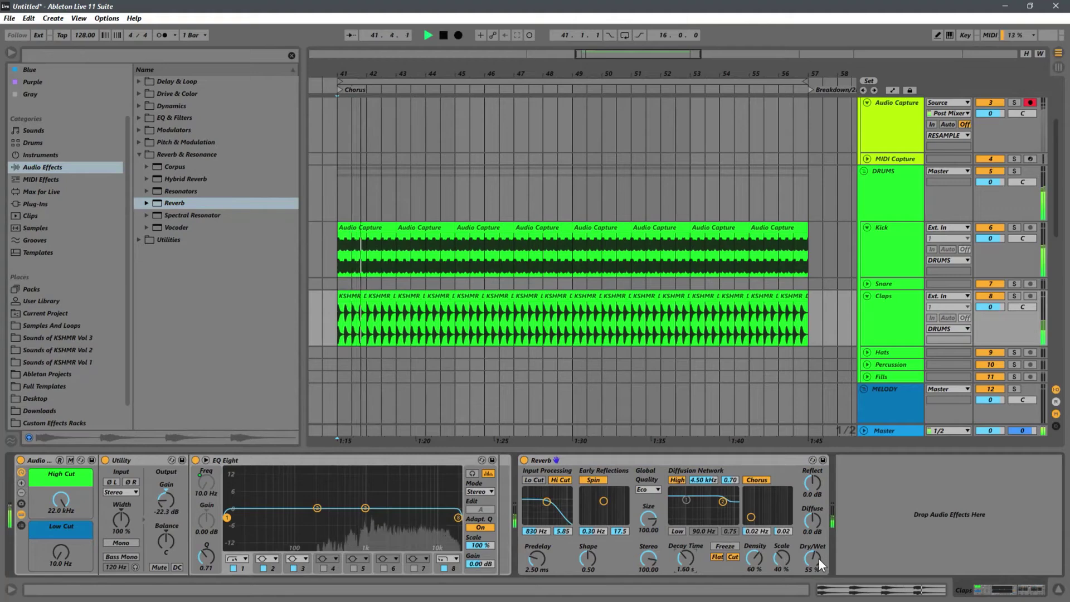
# Step: Replay the Chorus from bar 41 and lower the Reverb's Dry/Wet on the Claps track to 30%
pyautogui.press('space')
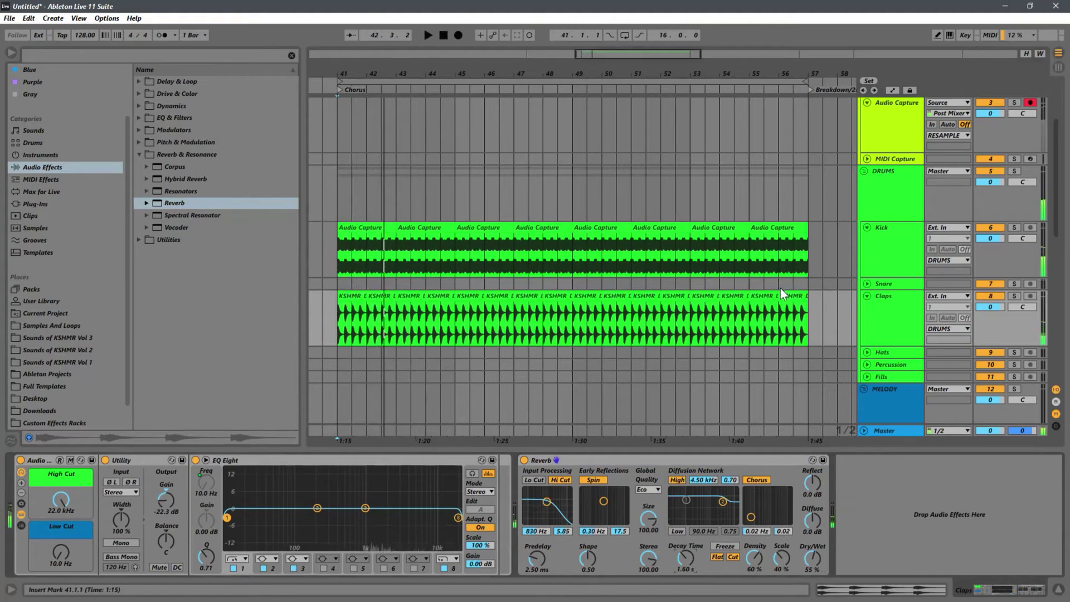
pyautogui.scroll(3, 780, 288)
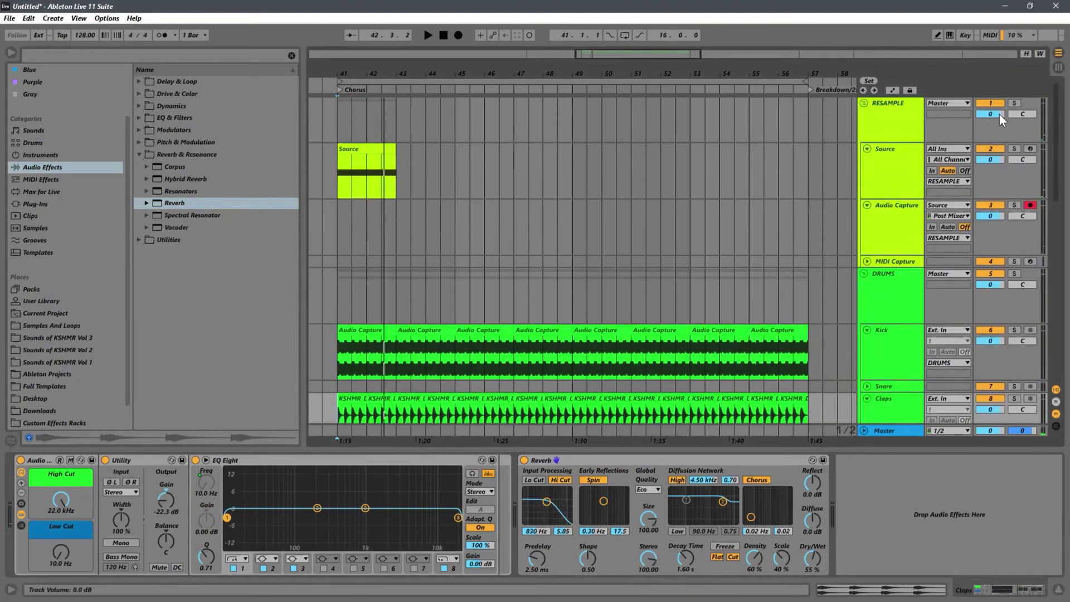
pyautogui.scroll(-3, 444, 289)
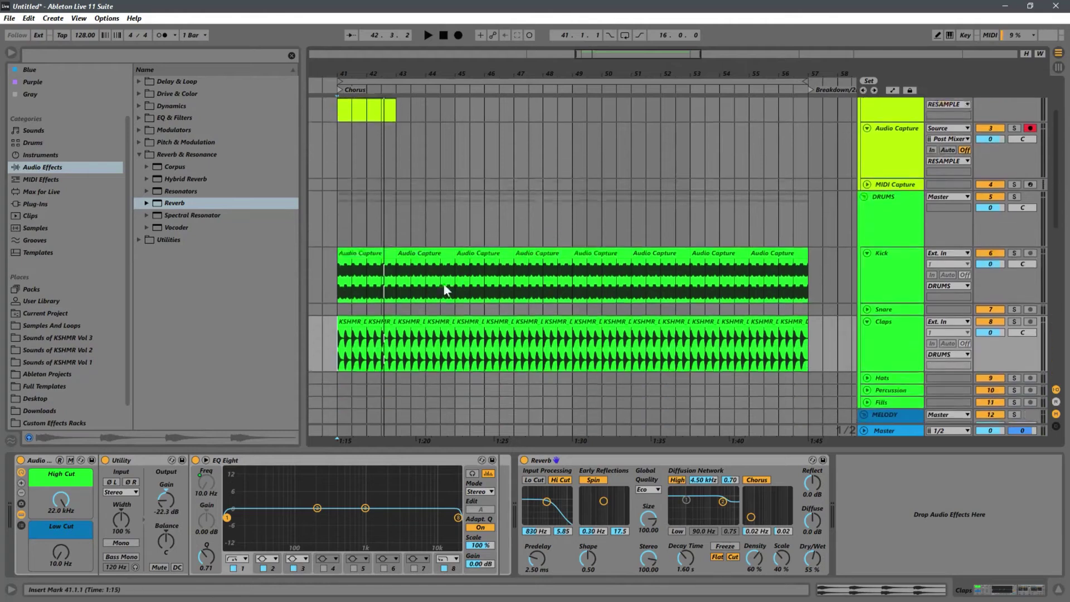
pyautogui.scroll(-1, 444, 289)
pyautogui.click(336, 264)
pyautogui.press('space')
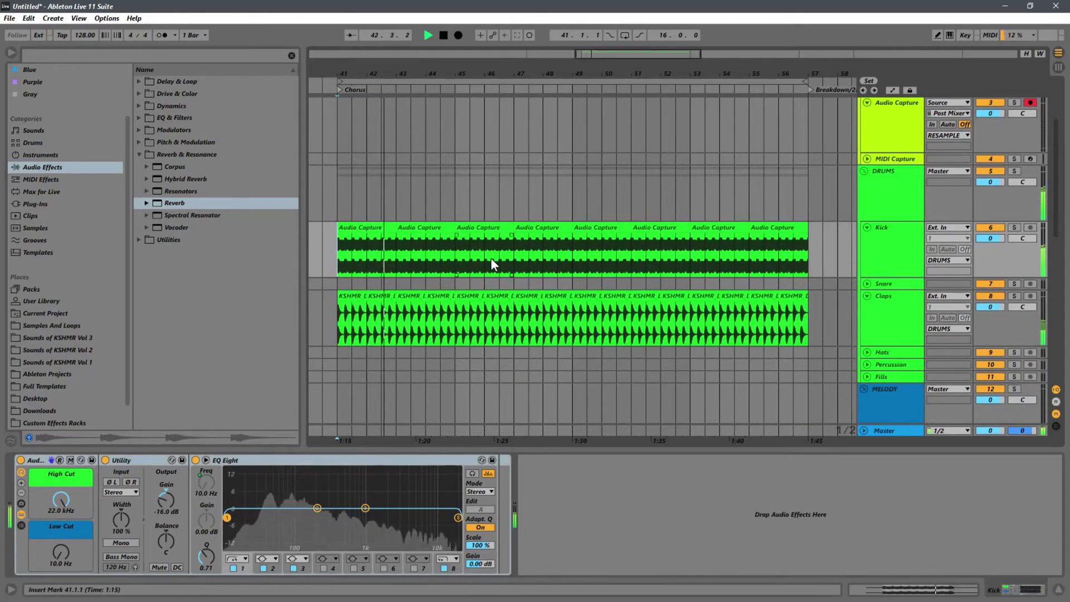
pyautogui.click(915, 322)
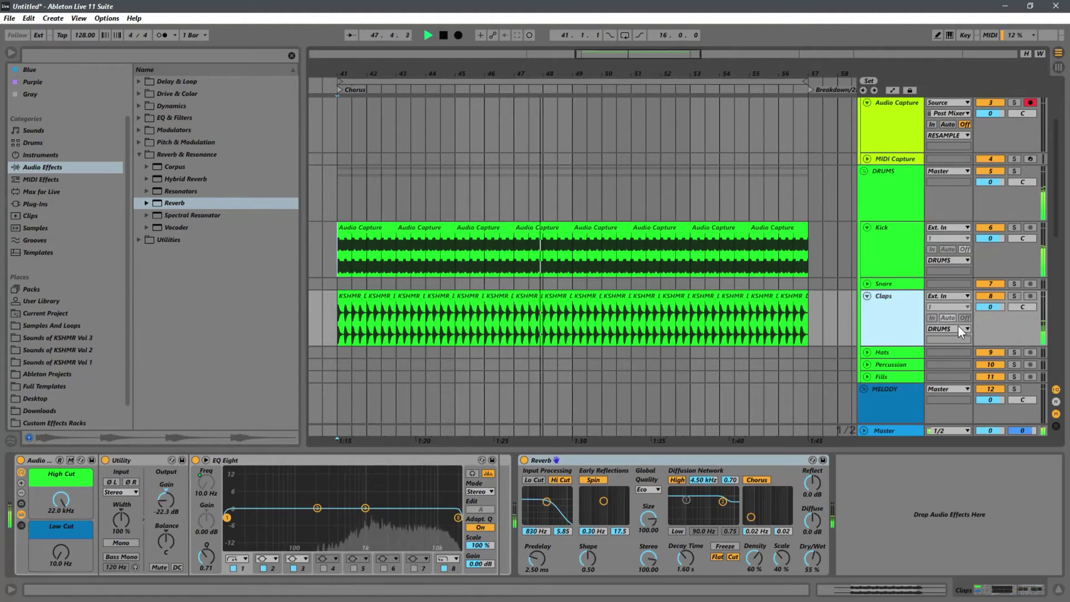
pyautogui.moveTo(814, 555); pyautogui.dragTo(812, 575)
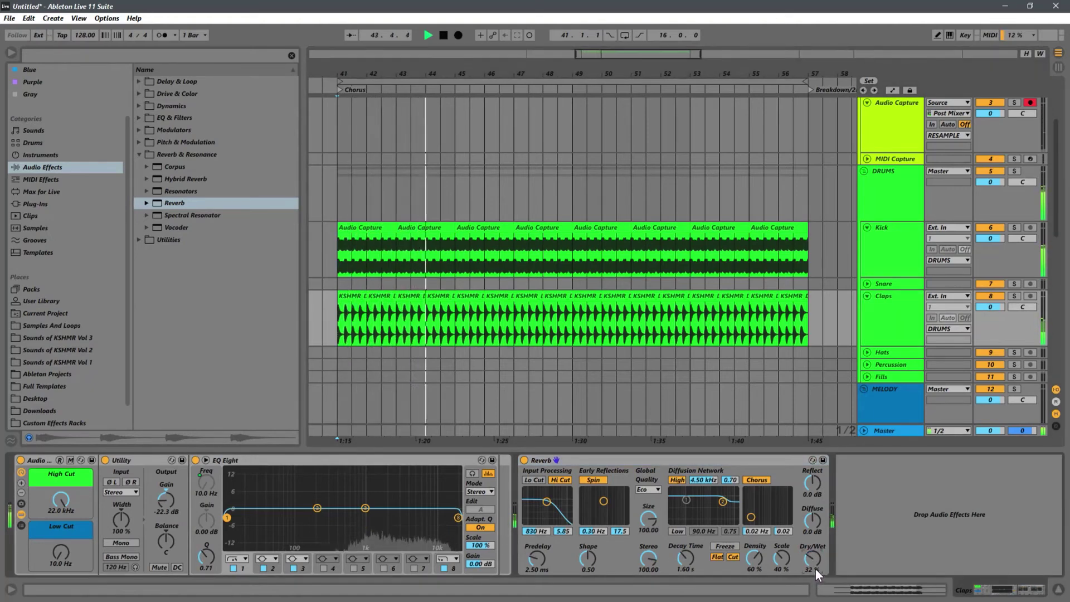
pyautogui.moveTo(814, 564); pyautogui.dragTo(813, 566)
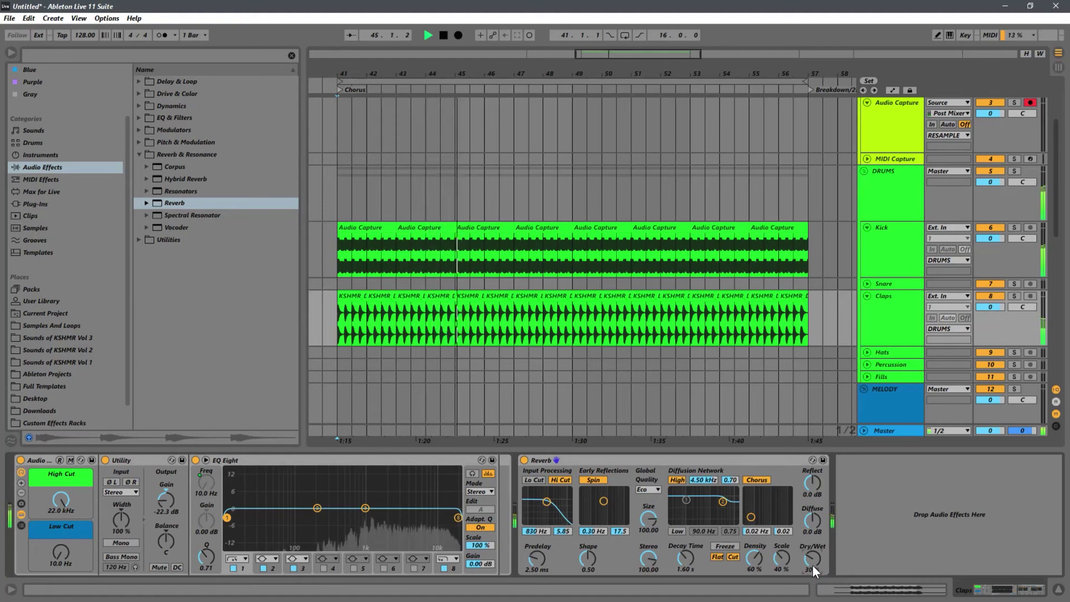
# Step: Restart the Chorus from bar 41 and lower the Utility gain on the Claps track to -23.8 dB
pyautogui.click(338, 320)
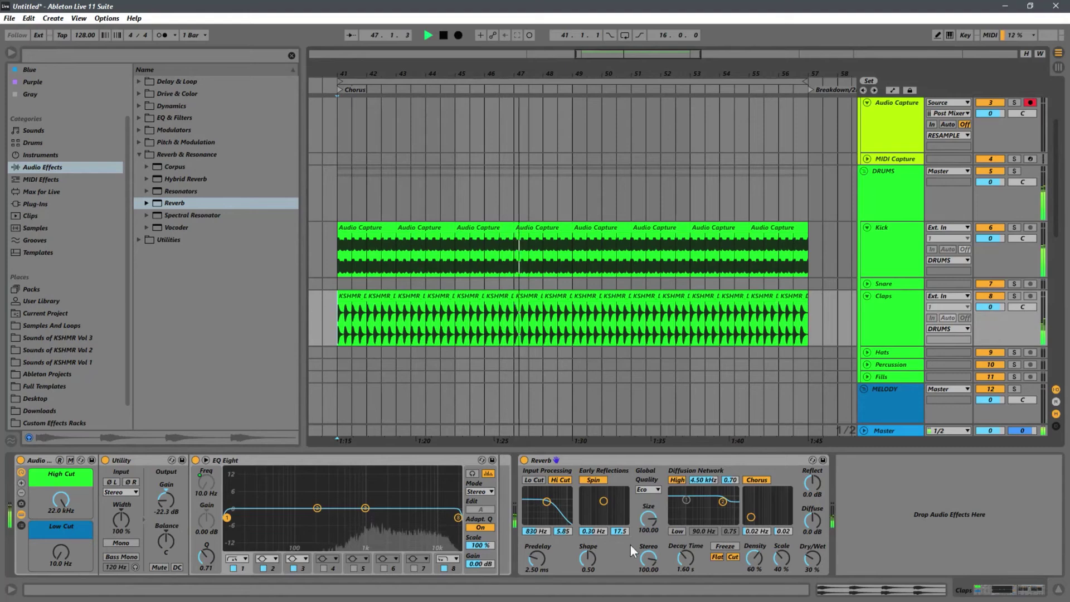
pyautogui.press('space')
pyautogui.press('space')
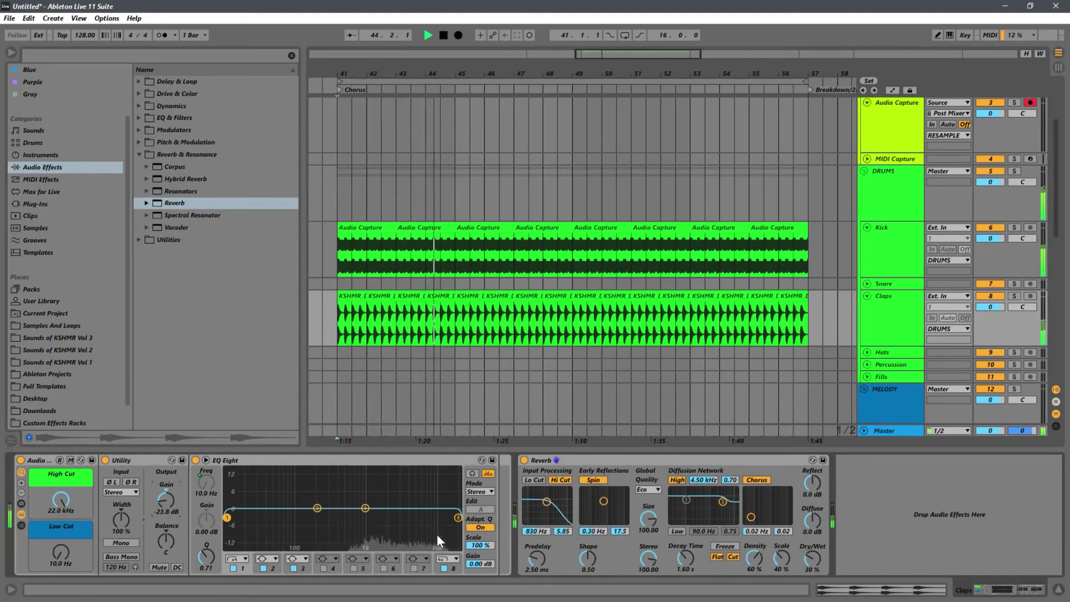
# Step: Set the High Cut macro of the Claps track's effect rack to 15.2 kHz while replaying the Chorus from bar 41, and stop playback
pyautogui.moveTo(55, 500)
pyautogui.mouseDown()
pyautogui.moveTo(1, 543)
pyautogui.moveTo(37, 498)
pyautogui.mouseUp()
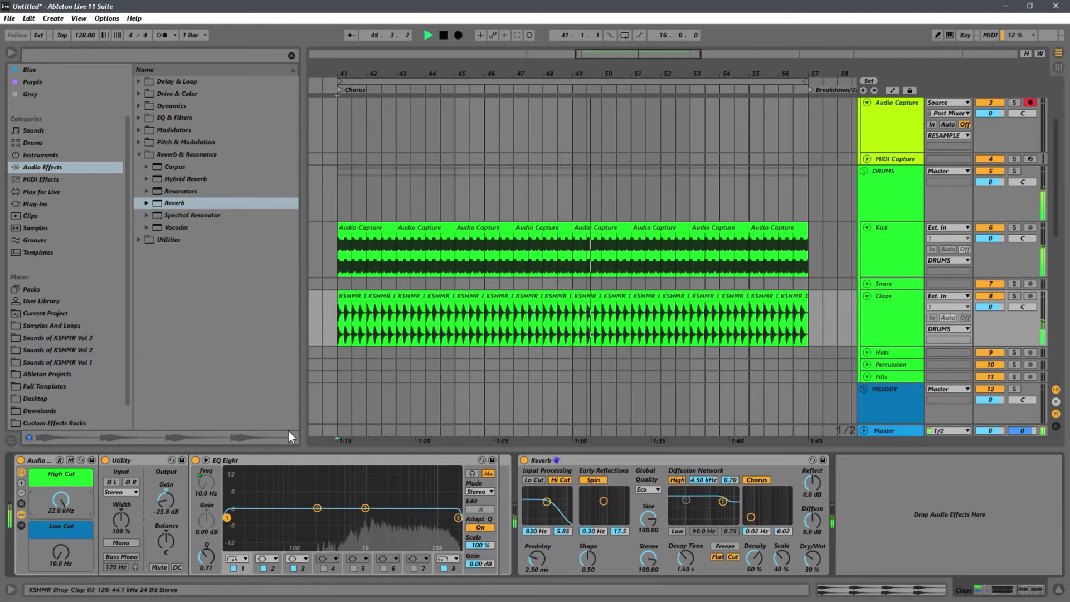
pyautogui.press('space')
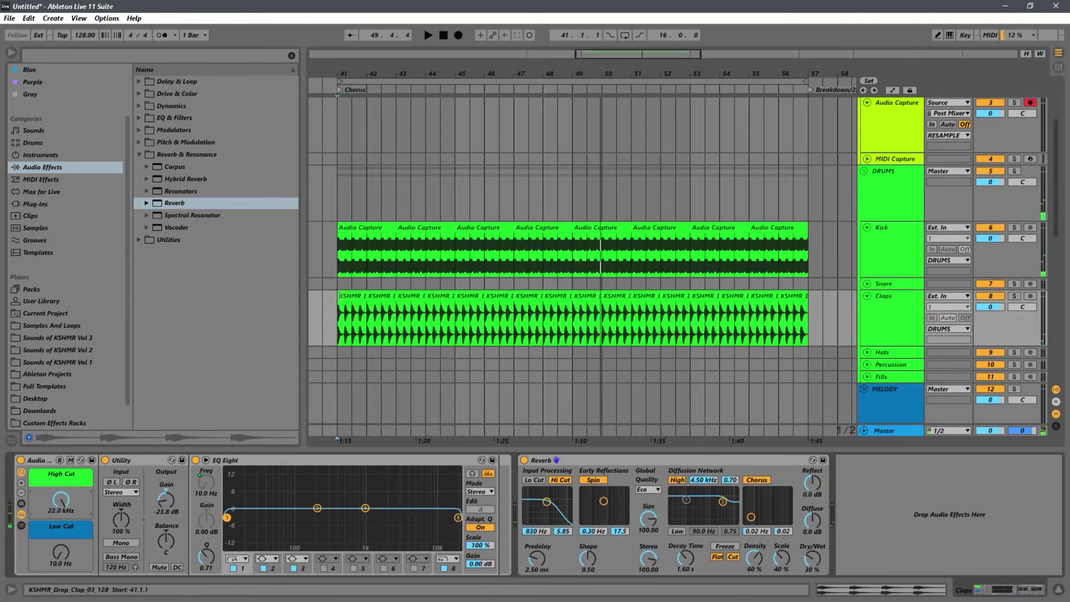
pyautogui.click(333, 316)
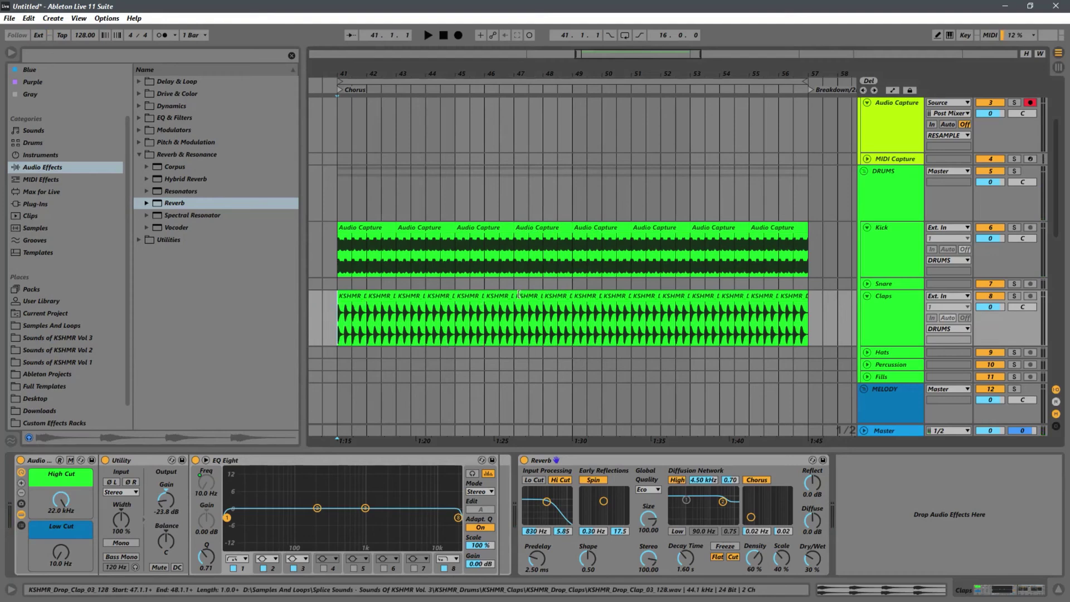
pyautogui.scroll(3, 357, 321)
pyautogui.scroll(-4, 334, 326)
pyautogui.press('space')
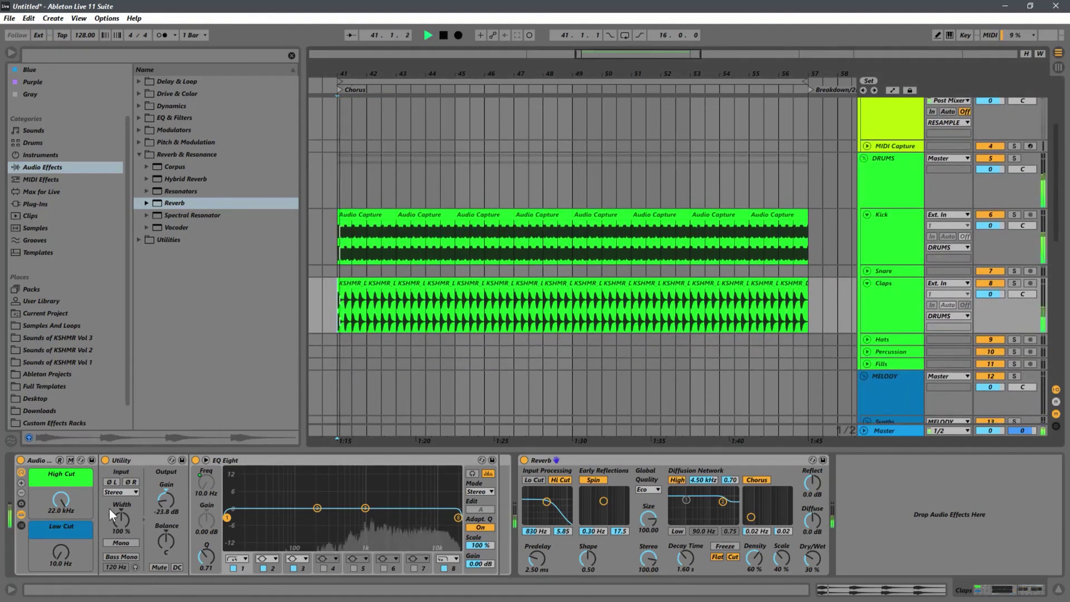
pyautogui.moveTo(58, 504)
pyautogui.mouseDown()
pyautogui.moveTo(55, 517)
pyautogui.moveTo(60, 498)
pyautogui.moveTo(79, 503)
pyautogui.moveTo(59, 499)
pyautogui.mouseUp()
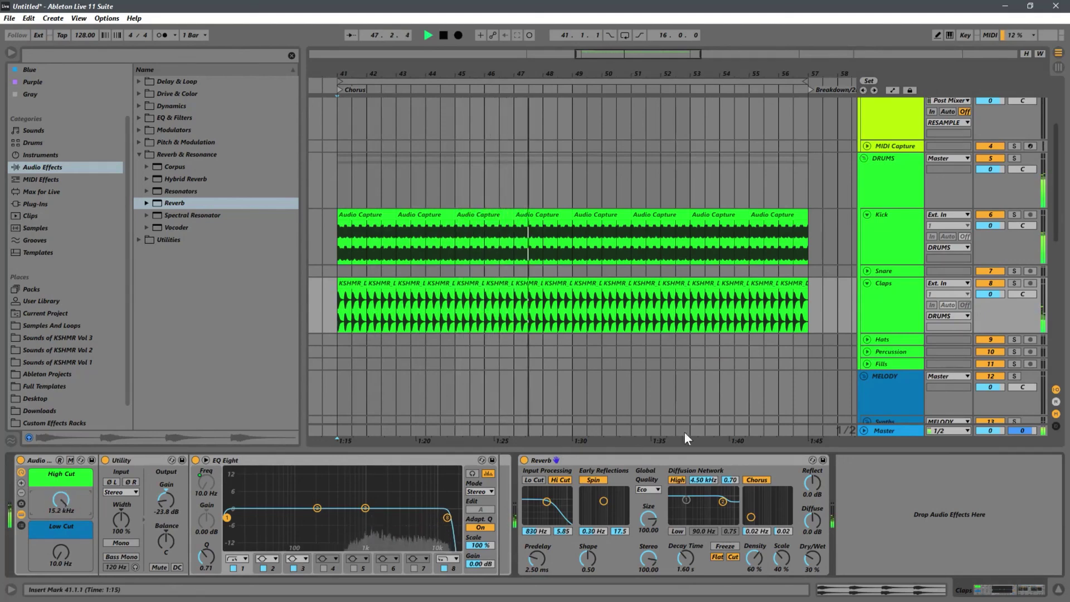
pyautogui.press('space')
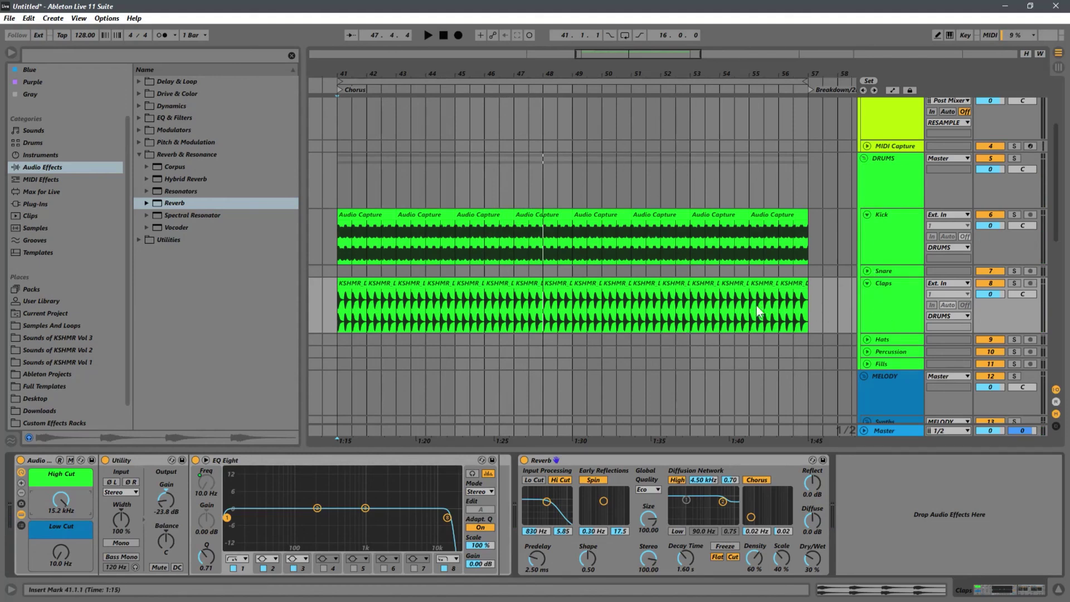
pyautogui.scroll(-2, 881, 313)
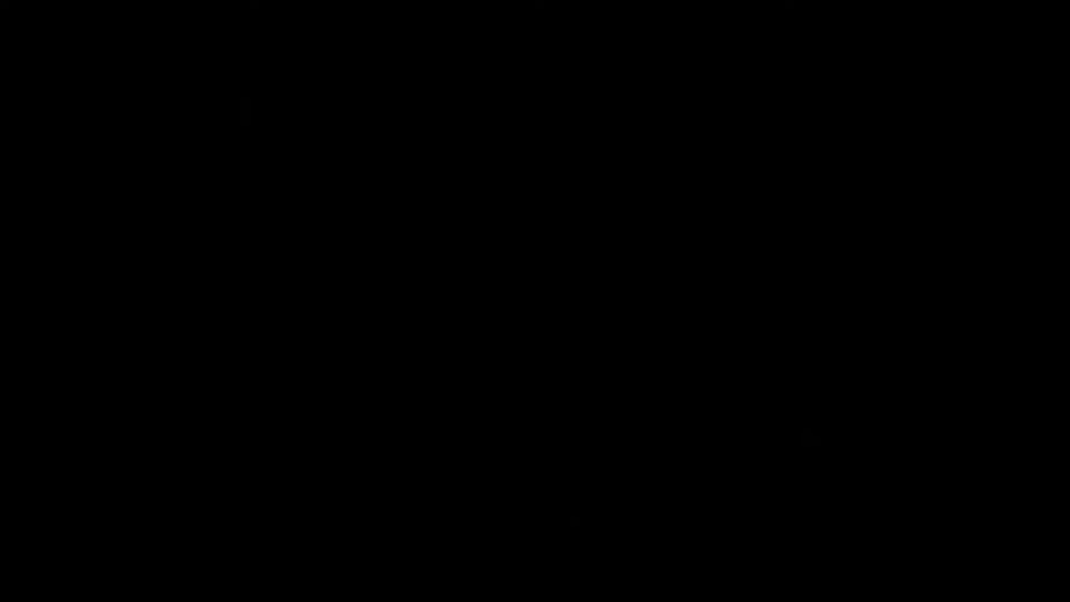